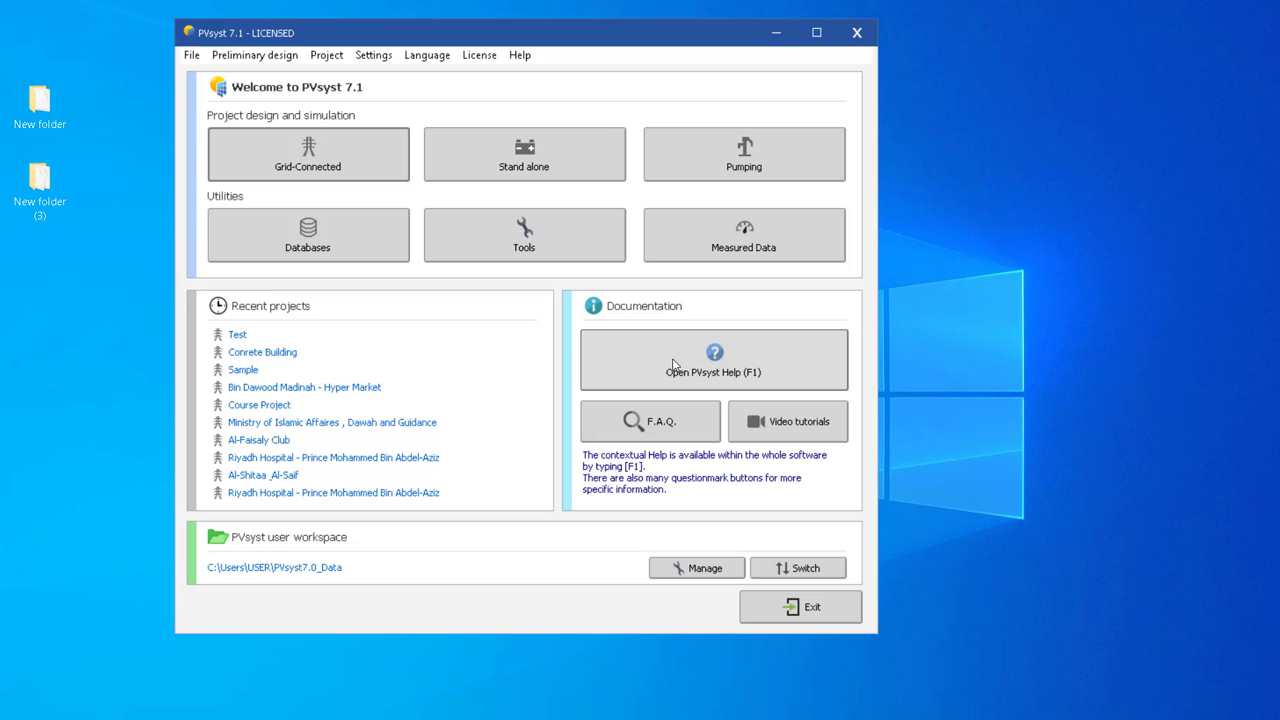
Open the help contents, browse the keyword index down to the entries starting with C, and close the help.
click(672, 358)
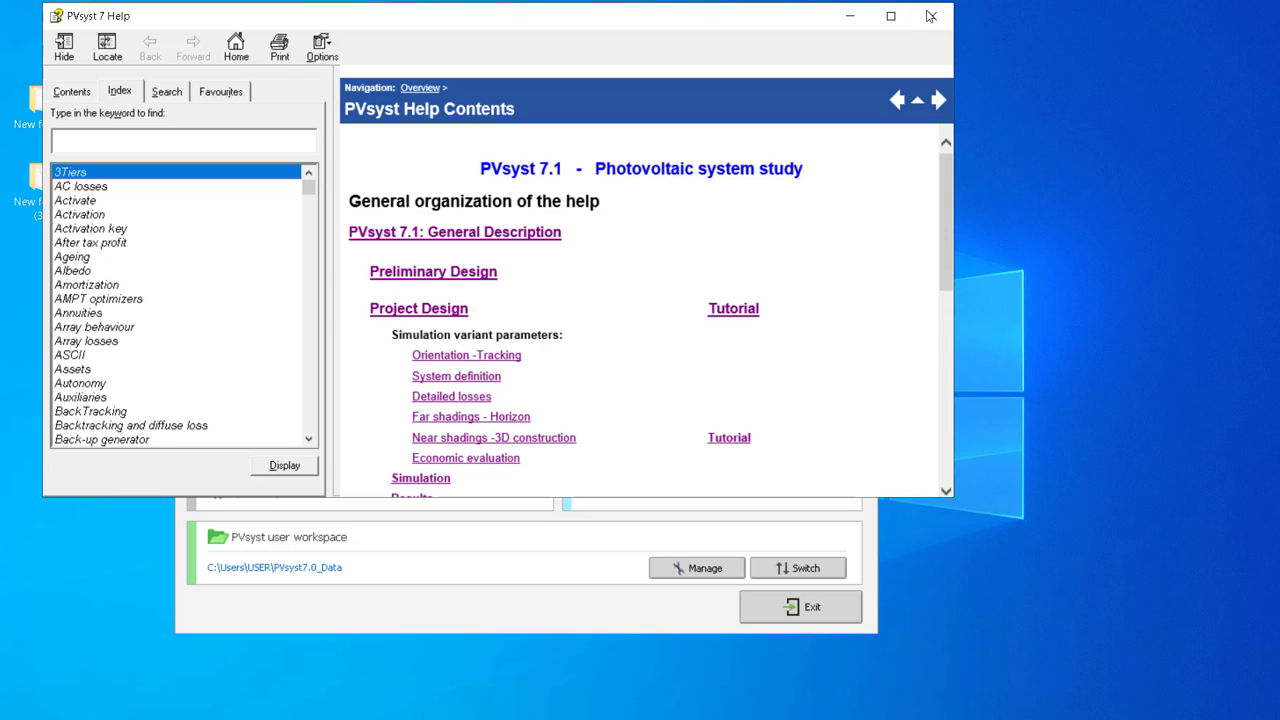
scroll(122, 326, down, 5)
scroll(148, 290, up, 5)
scroll(148, 290, down, 6)
scroll(148, 290, down, 3)
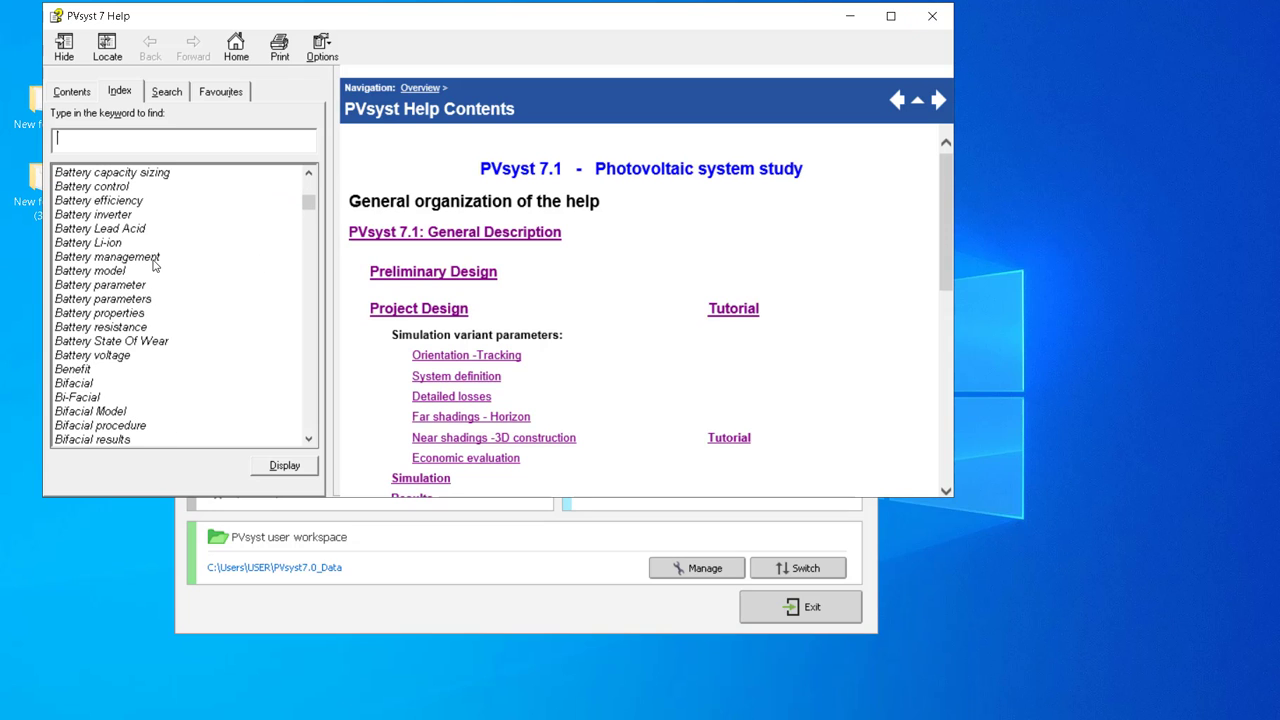
scroll(120, 248, down, 9)
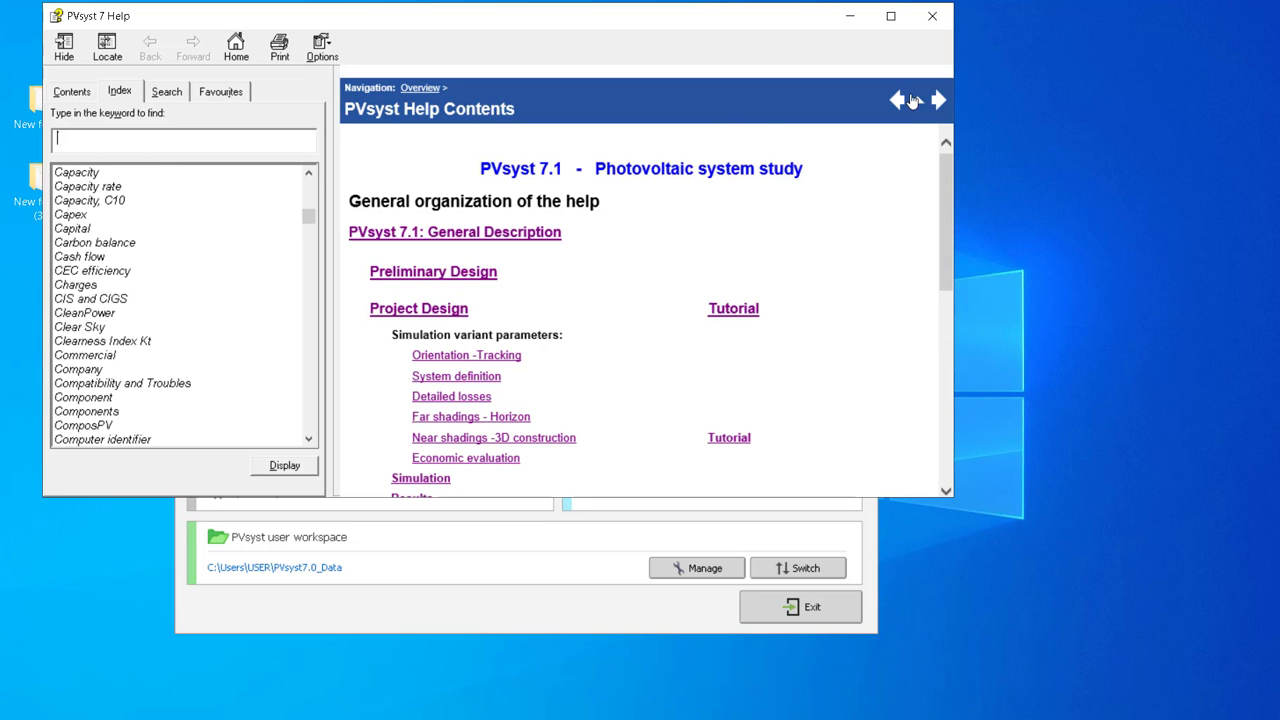
click(931, 17)
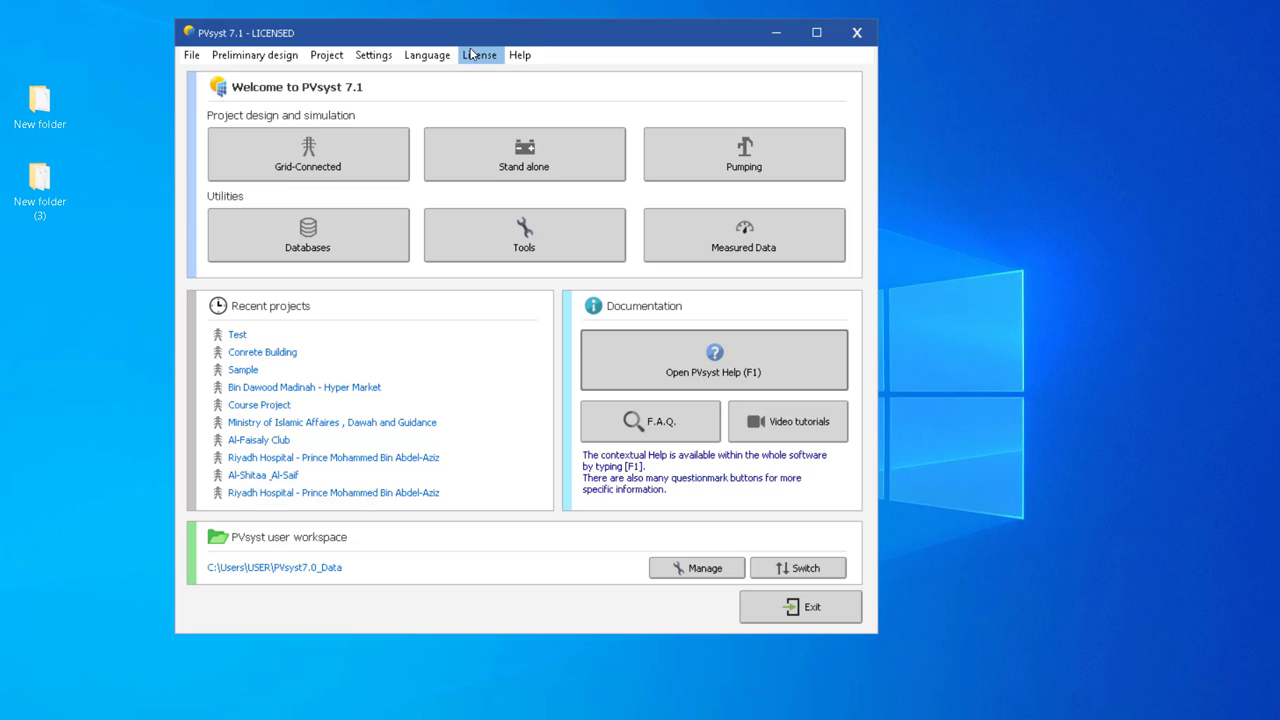
Examine the folders and directory locations in the user workspace manager and close it.
click(192, 56)
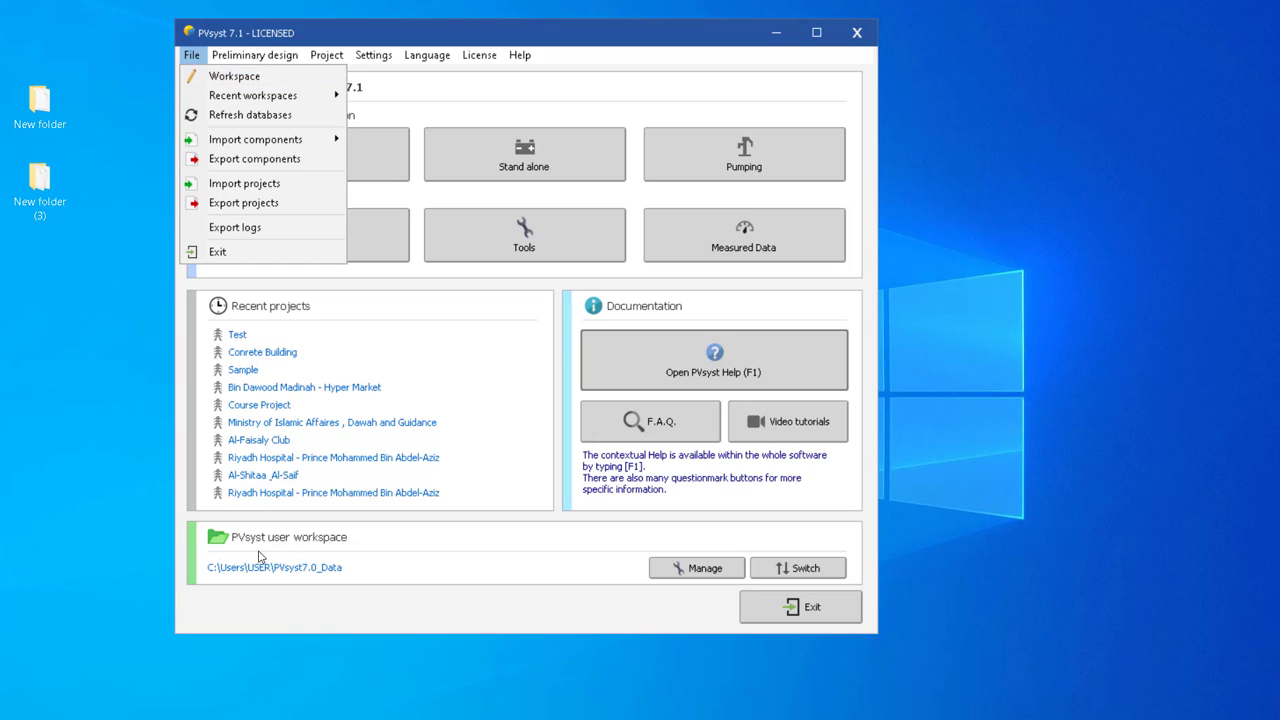
click(234, 76)
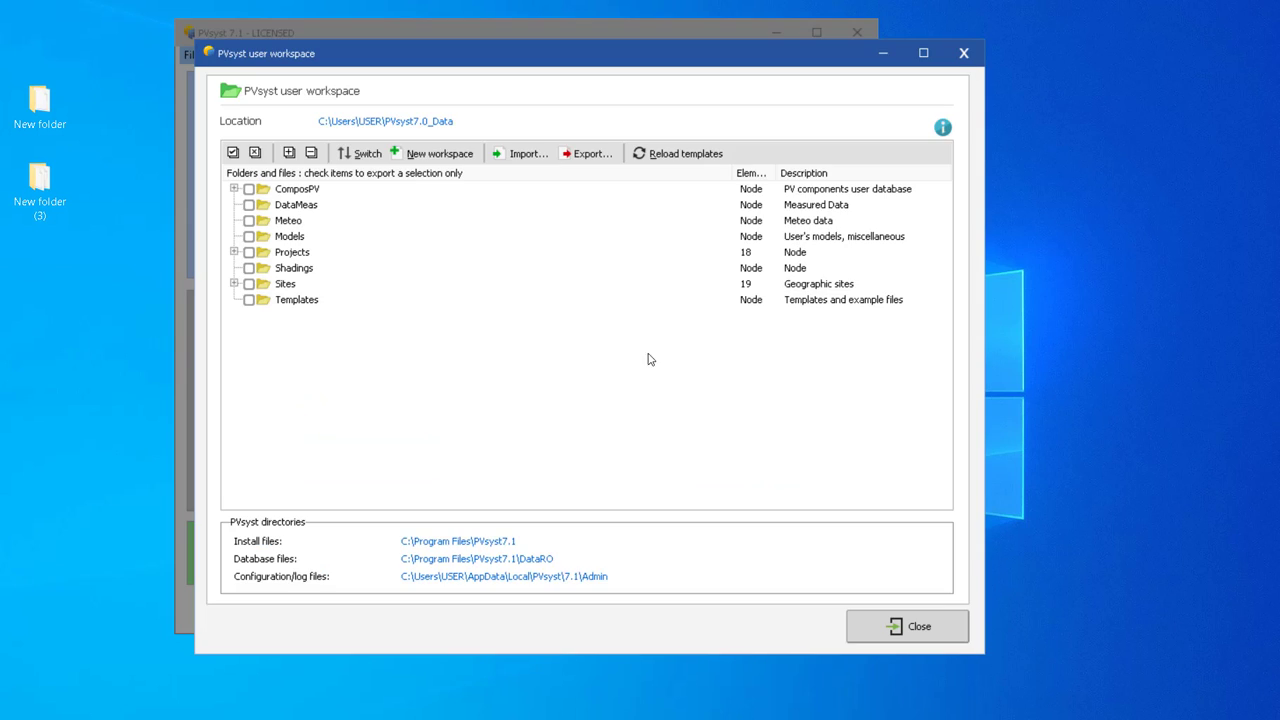
click(964, 52)
click(689, 566)
click(963, 53)
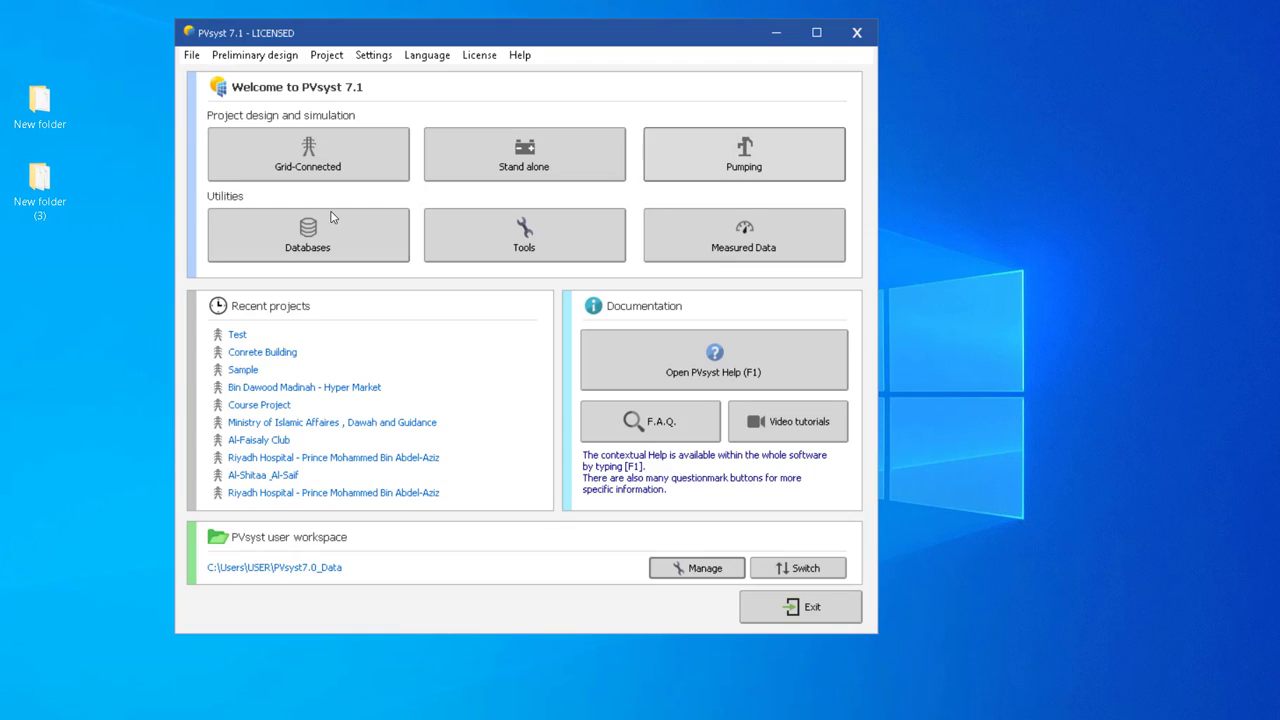
Export the Sample project (Al Gh___Project.PRJ) to the Desktop as the ZIP file Al Gh___Project and close the export tool.
click(191, 55)
mouse_move(220, 100)
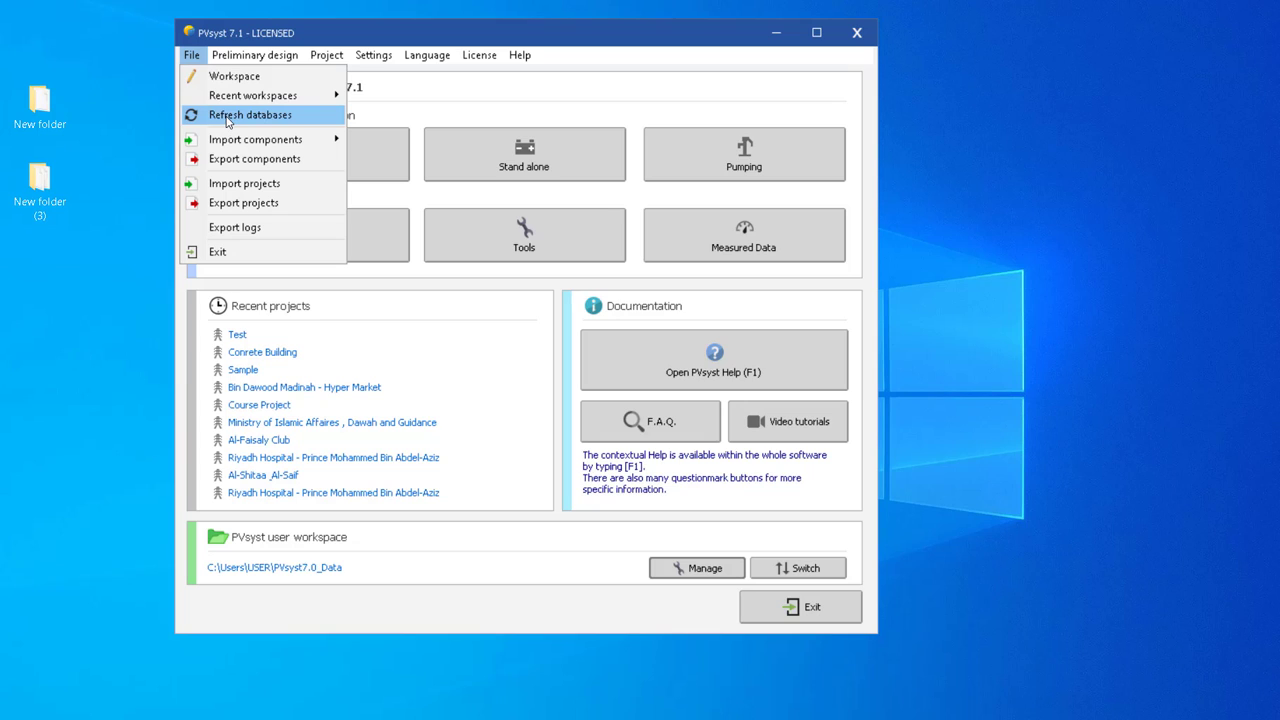
mouse_move(247, 142)
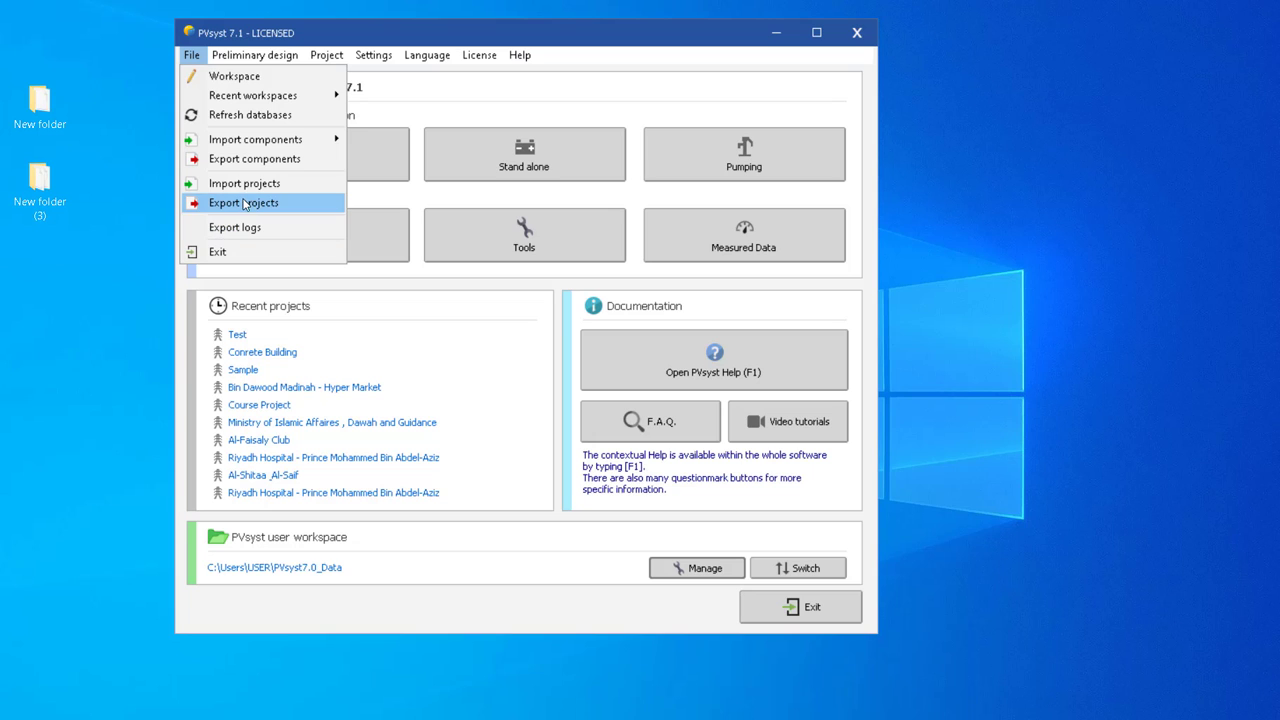
click(244, 204)
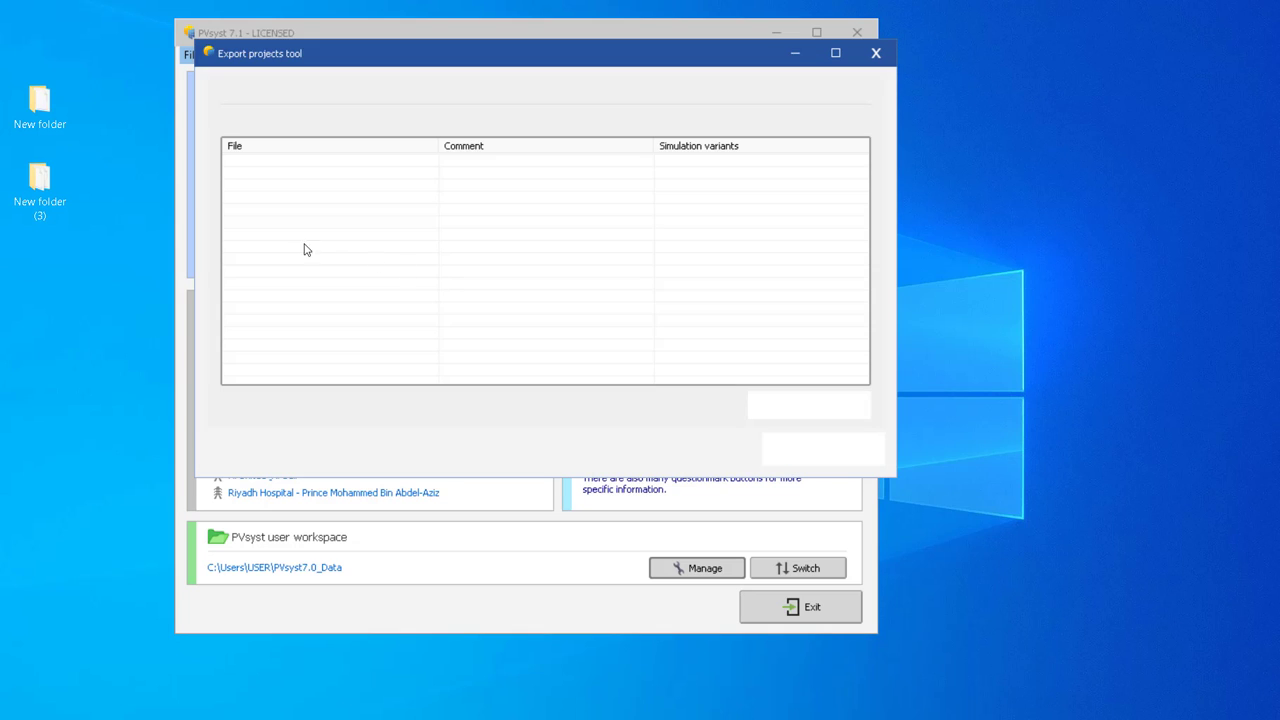
click(343, 167)
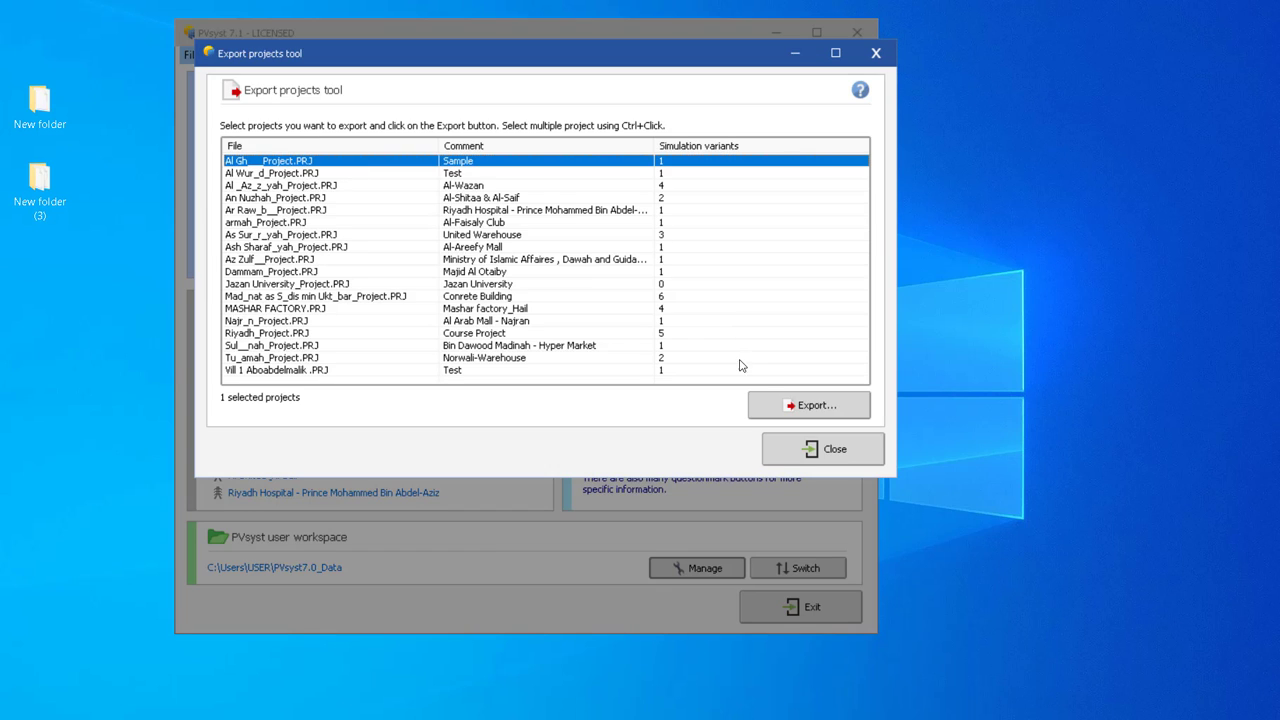
click(777, 405)
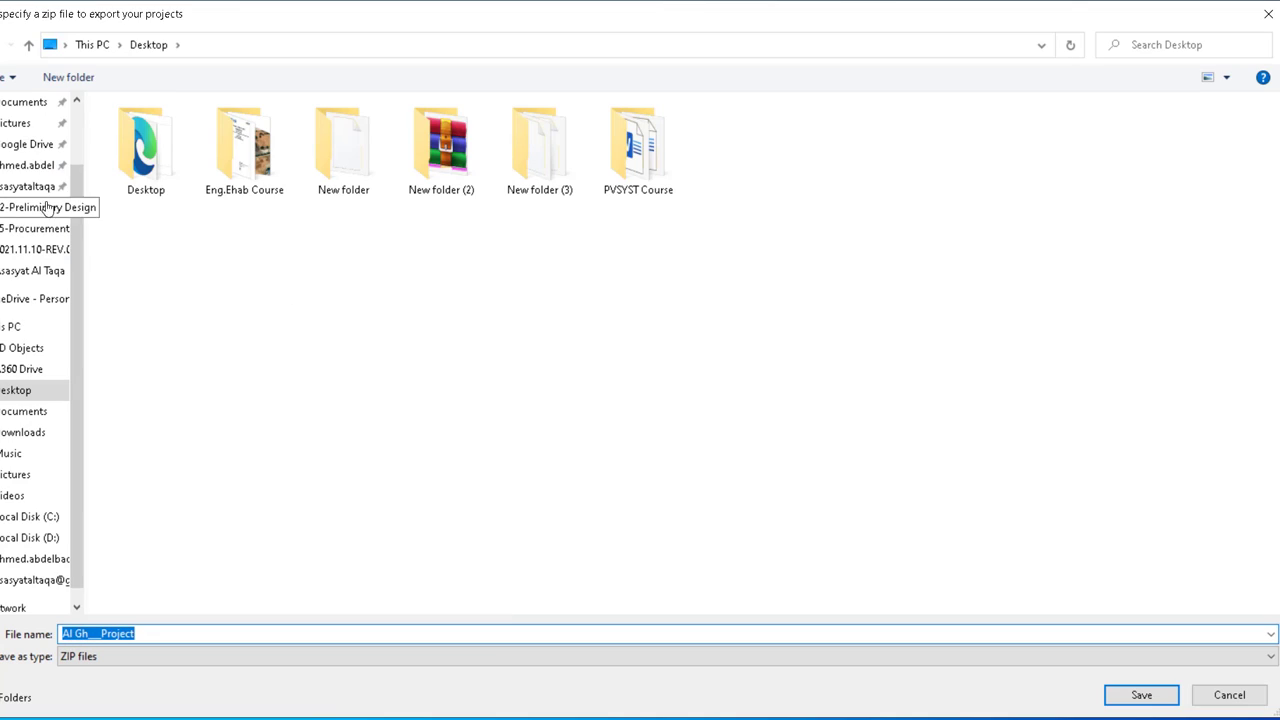
click(1143, 694)
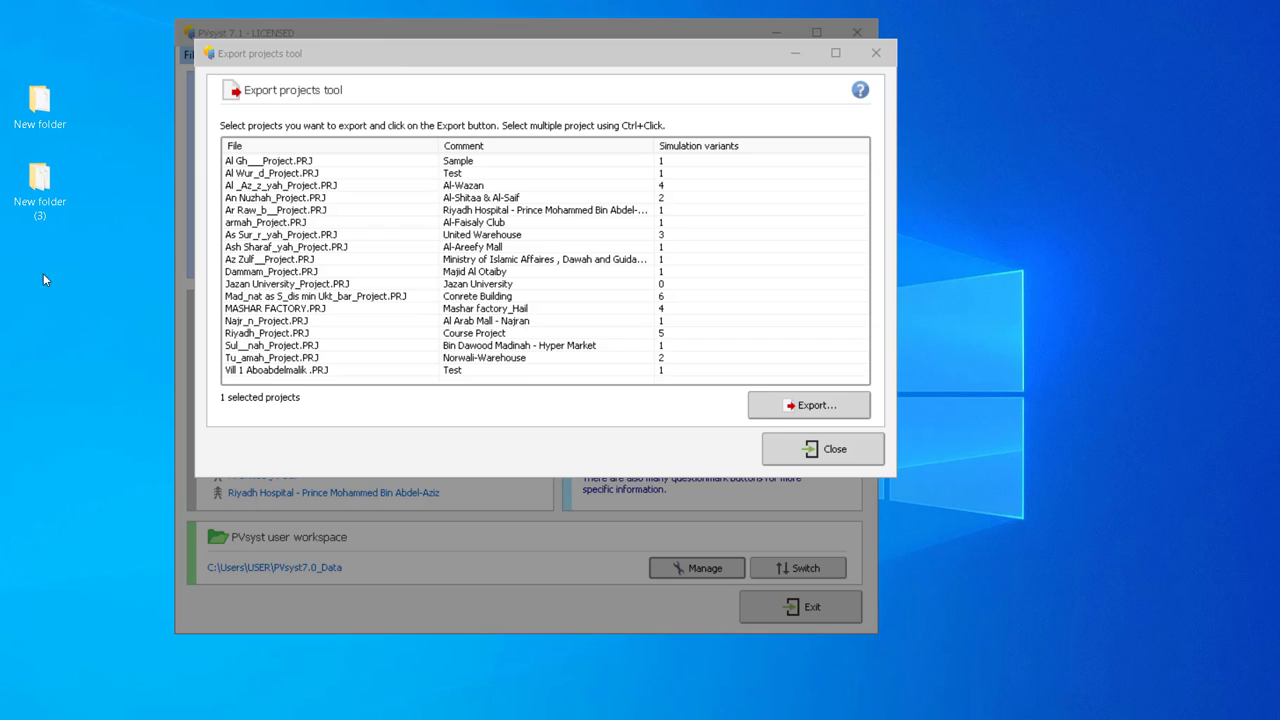
click(728, 436)
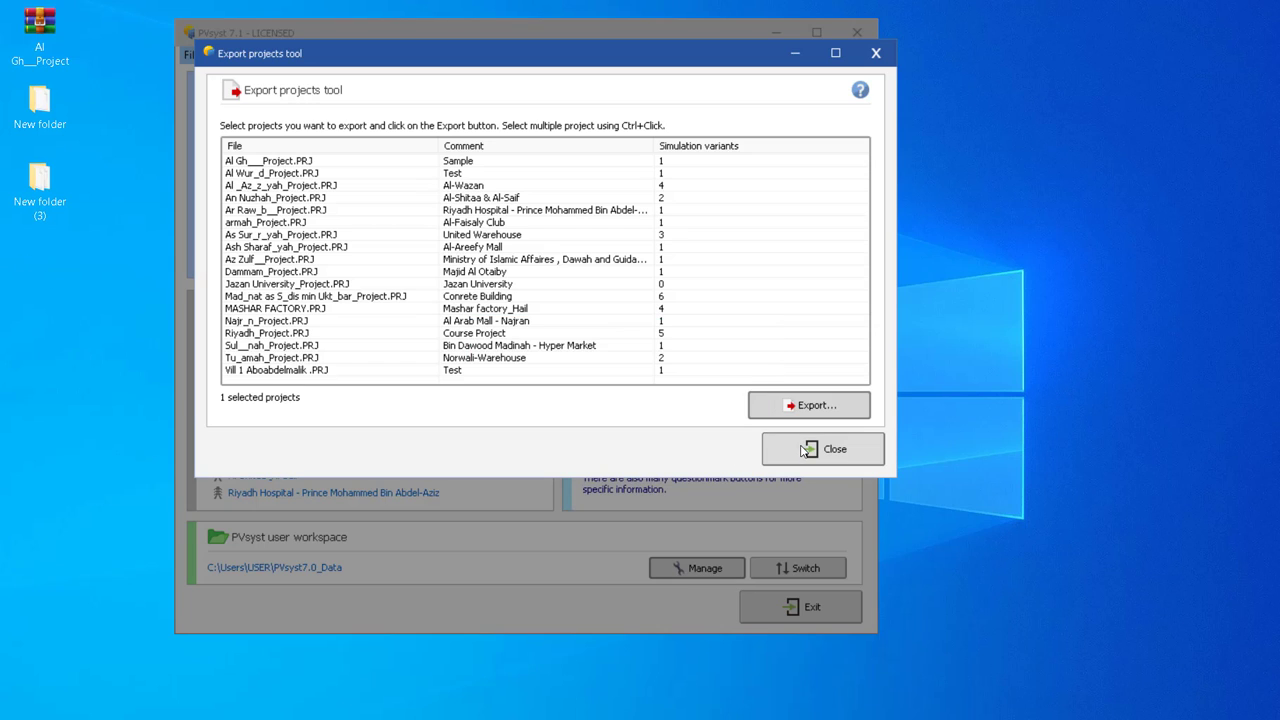
click(36, 48)
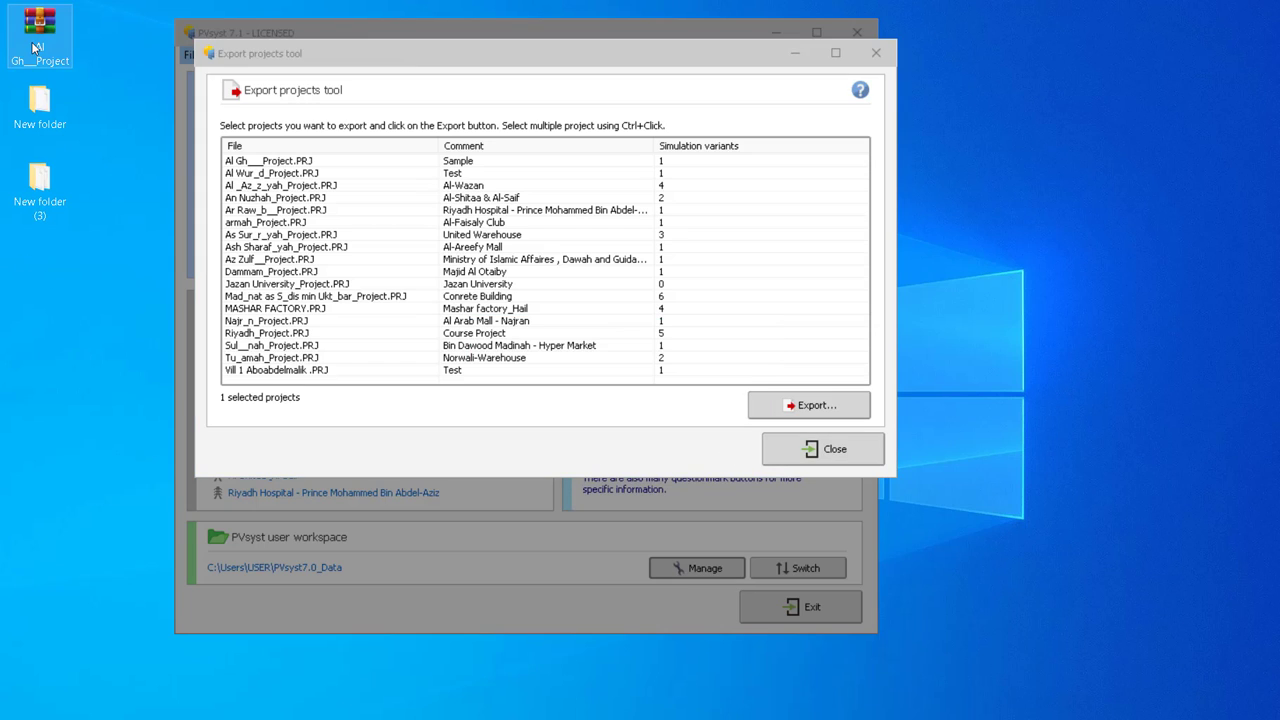
click(822, 451)
Import the project from the Al Gh___Project ZIP file on the Desktop, declining to overwrite any existing files, and close the import tool.
click(191, 55)
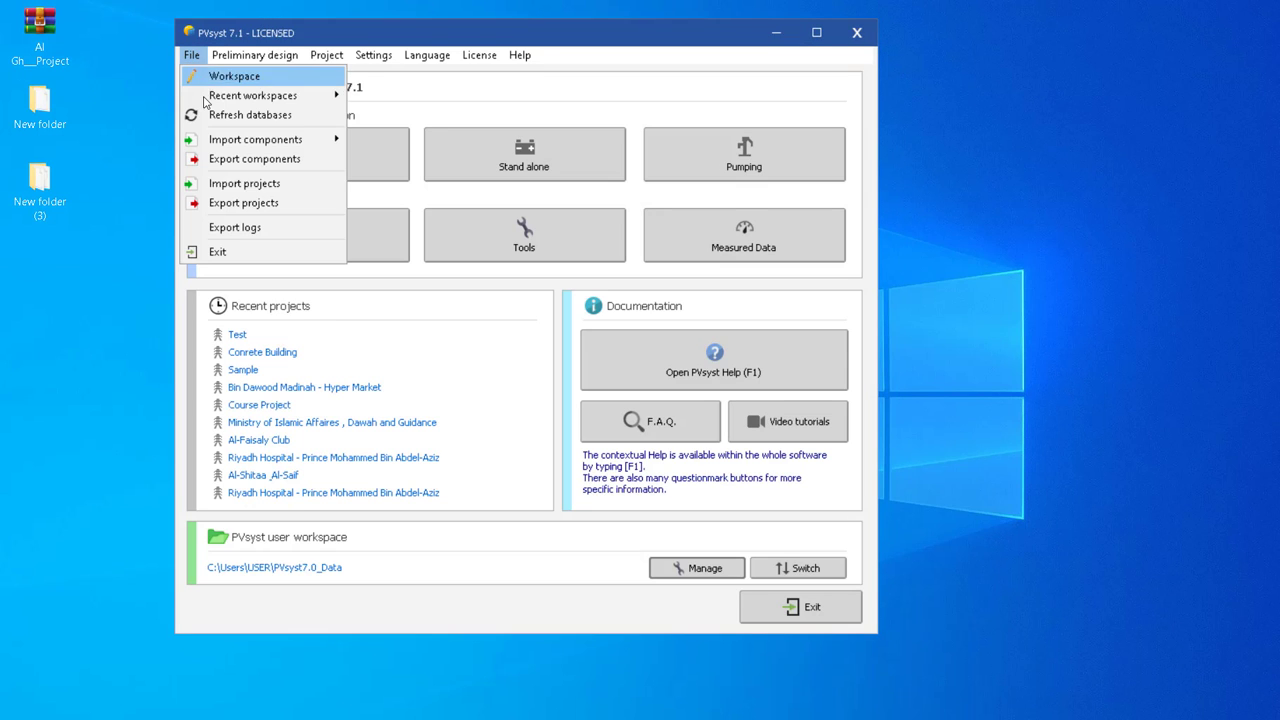
click(244, 183)
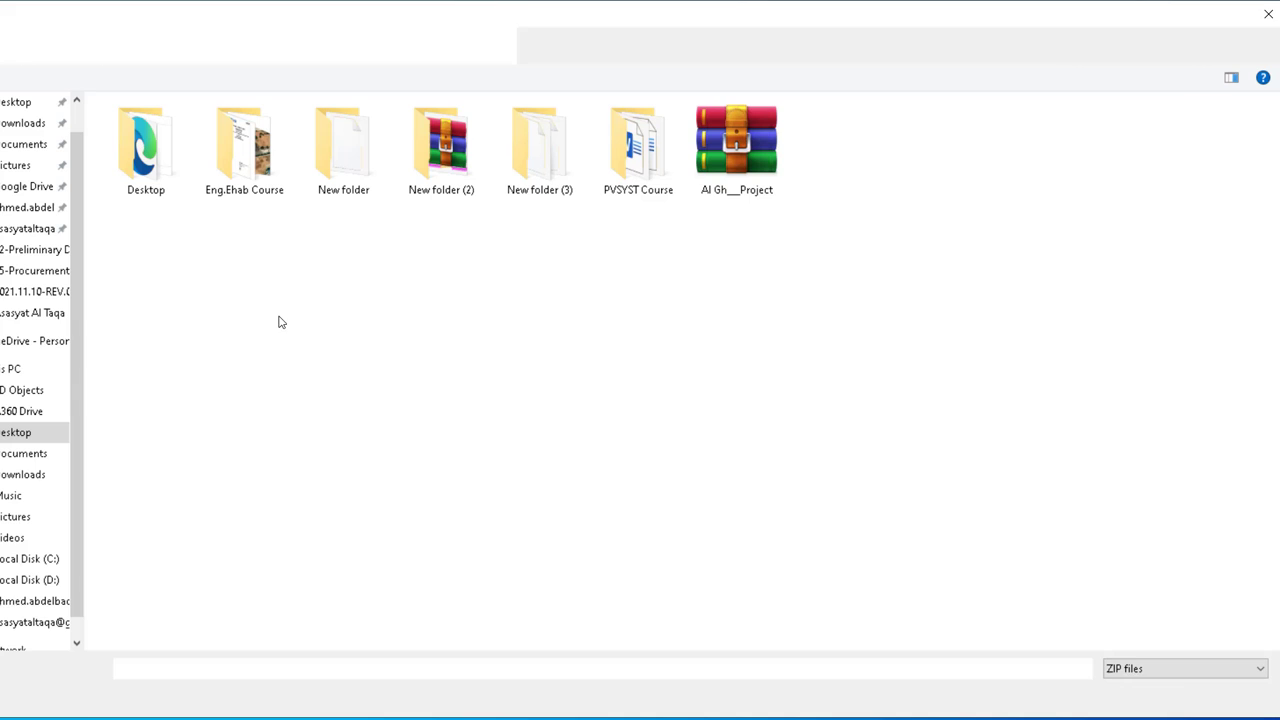
click(708, 198)
click(1141, 694)
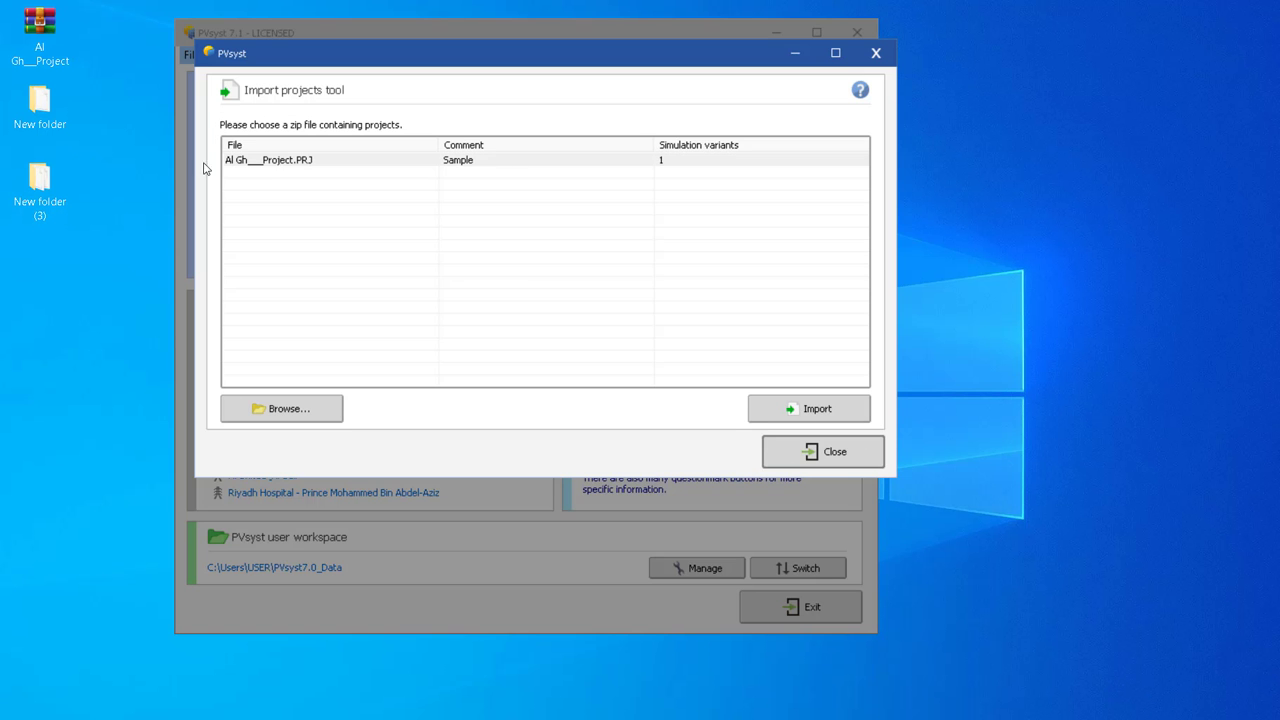
click(818, 410)
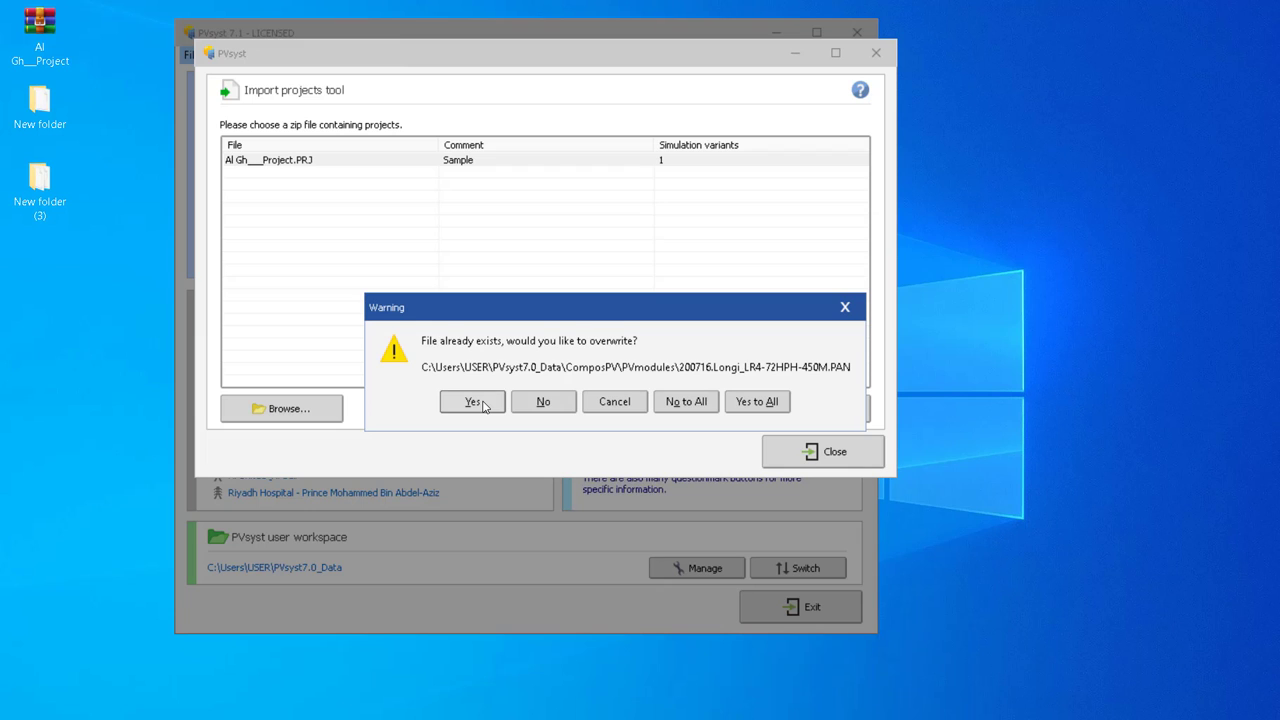
click(700, 405)
click(808, 452)
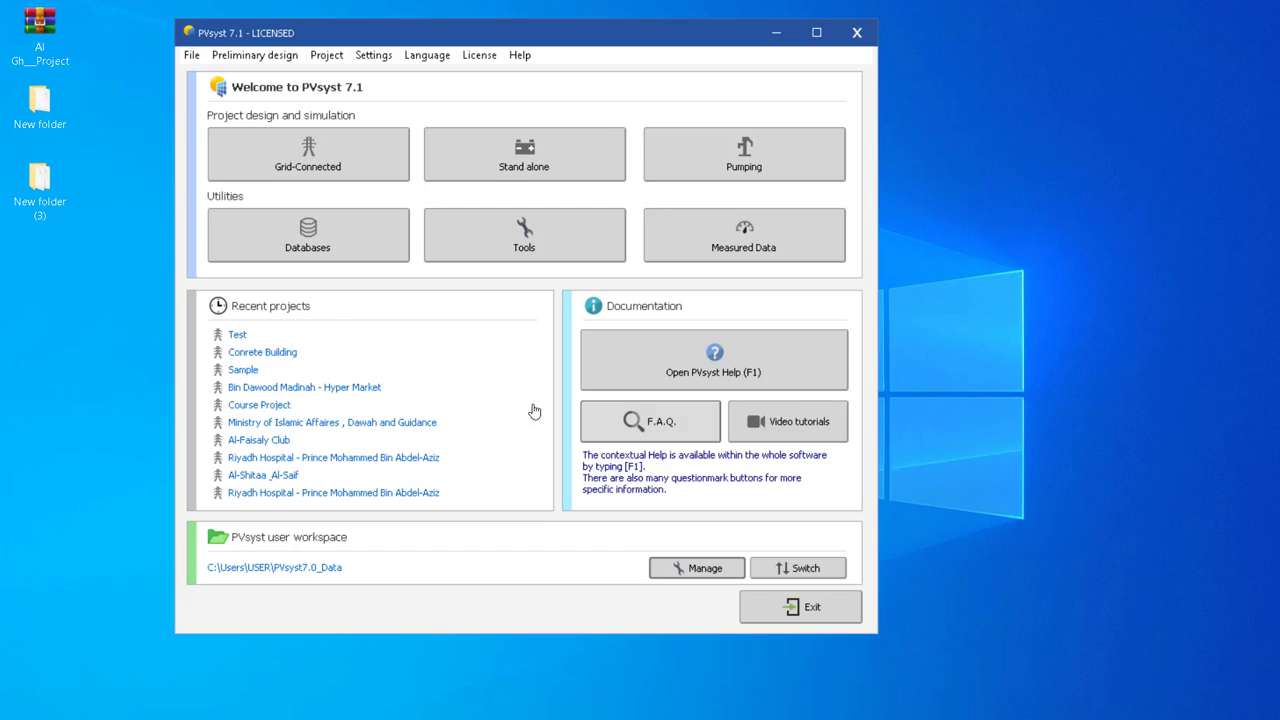
Start a component import from a folder, using New folder (3) on the Desktop as the source.
click(184, 60)
mouse_move(208, 142)
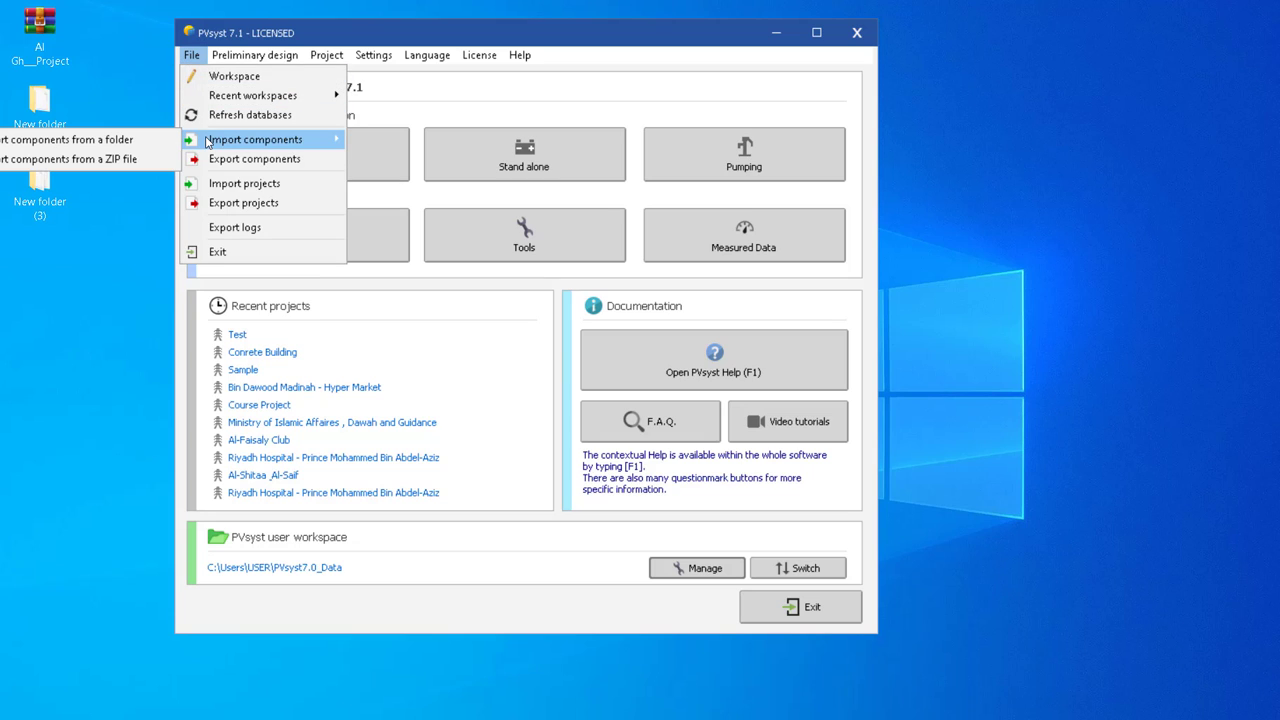
click(160, 141)
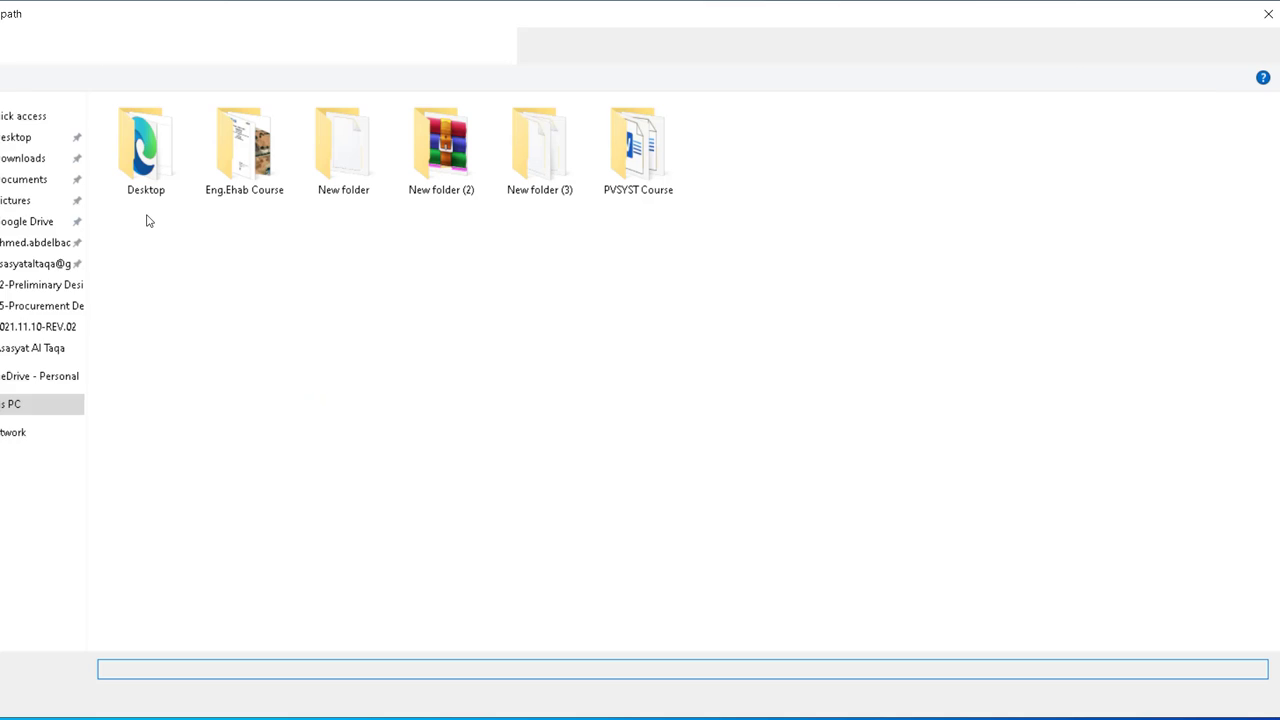
double_click(340, 150)
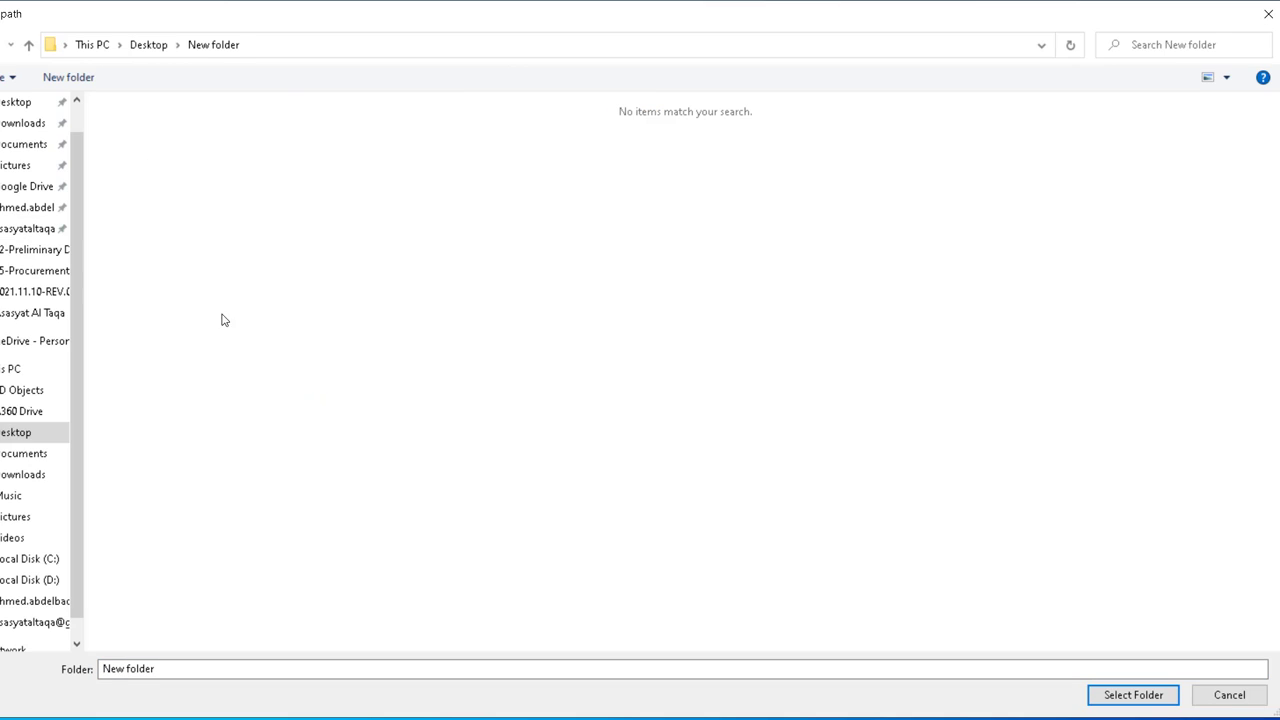
click(30, 46)
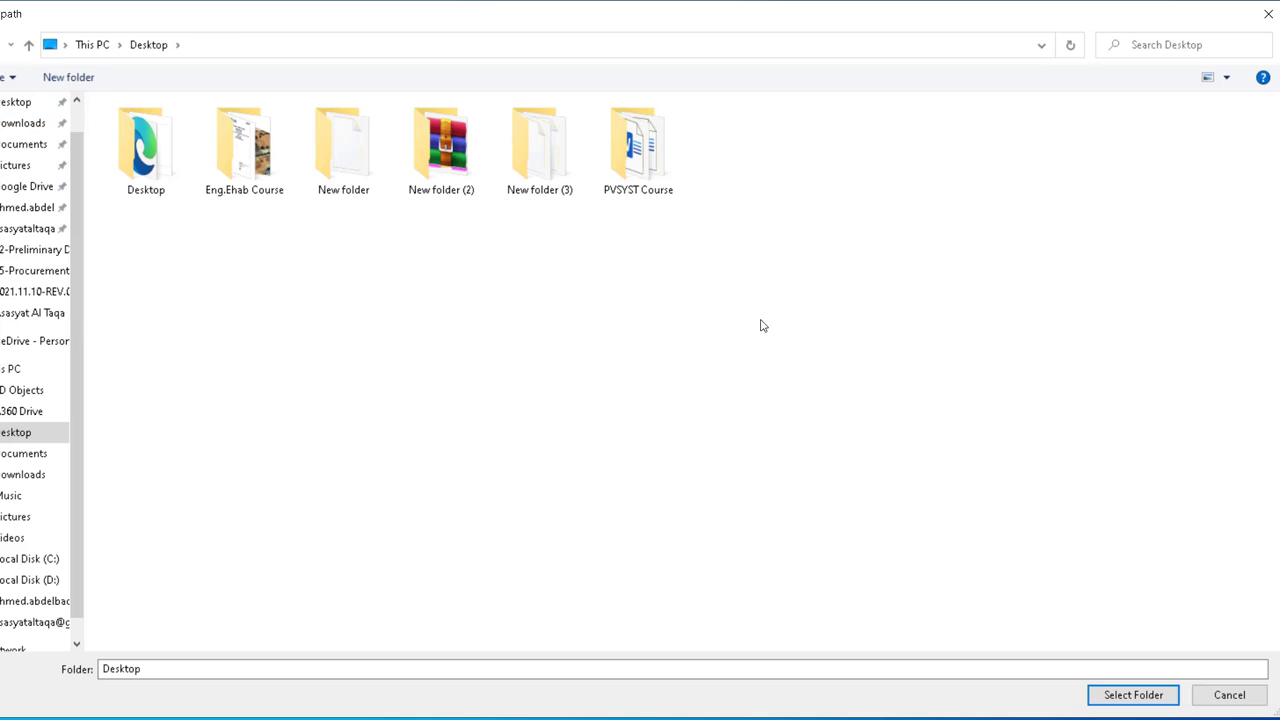
click(553, 163)
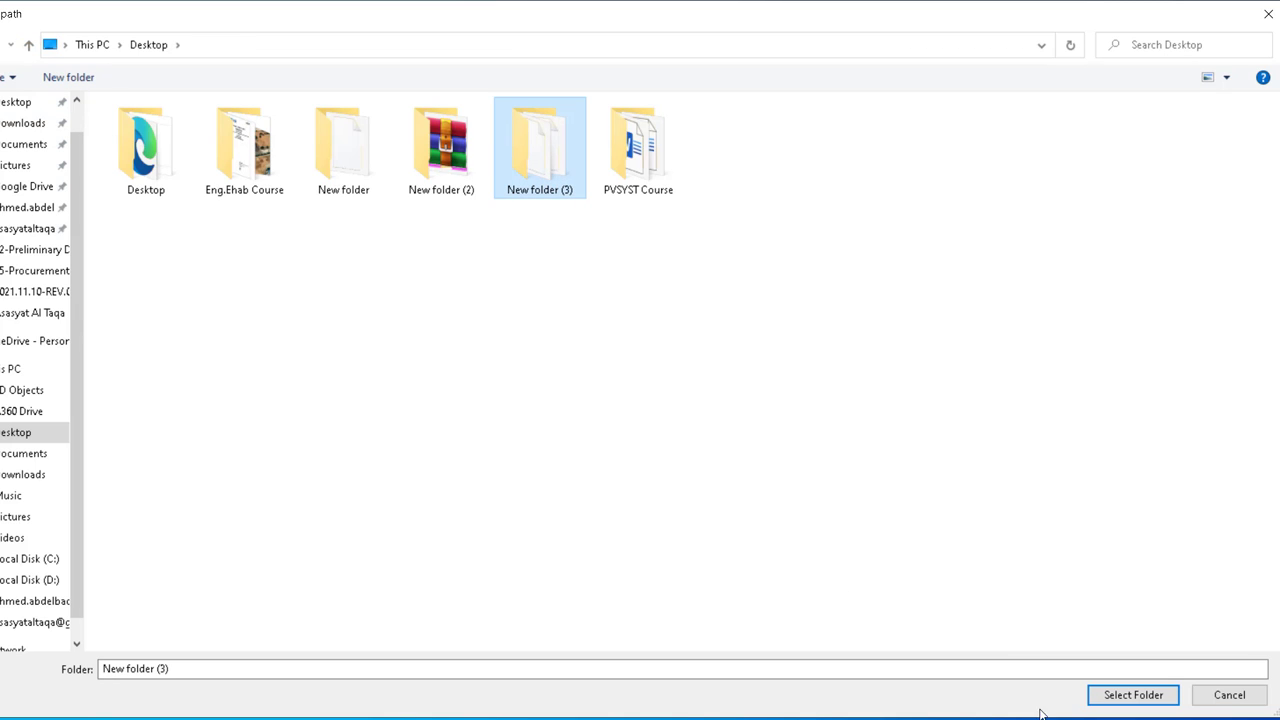
click(1133, 695)
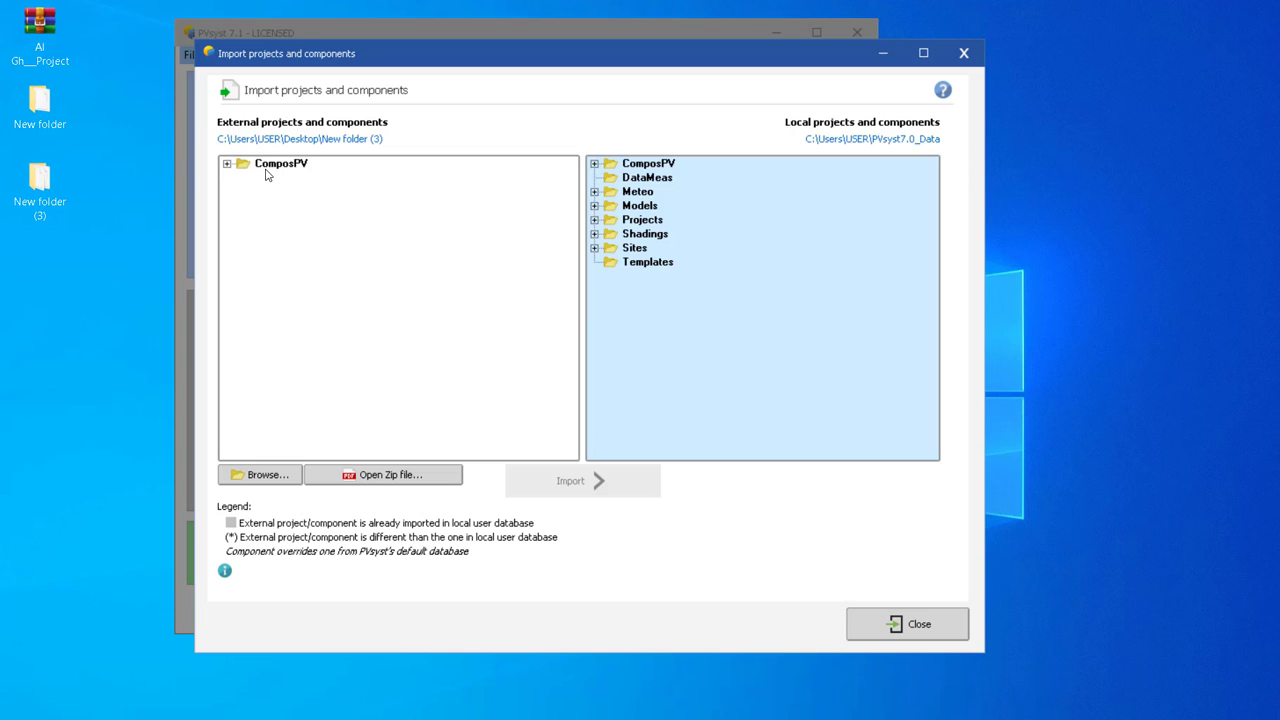
Expand the external ComposPV Inverters folder and select all Ingeteam inverter files, from INGECONSUN100TL400V[03-2018] through Sun_10TL.
click(227, 163)
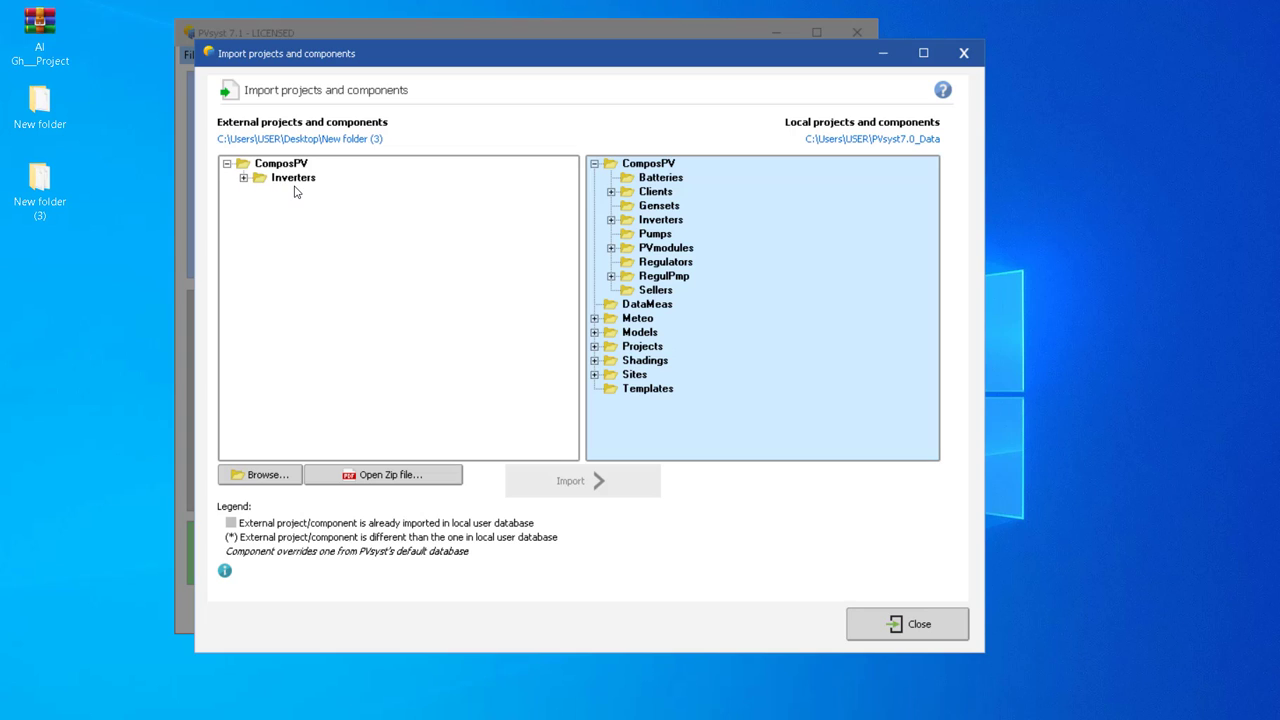
click(243, 177)
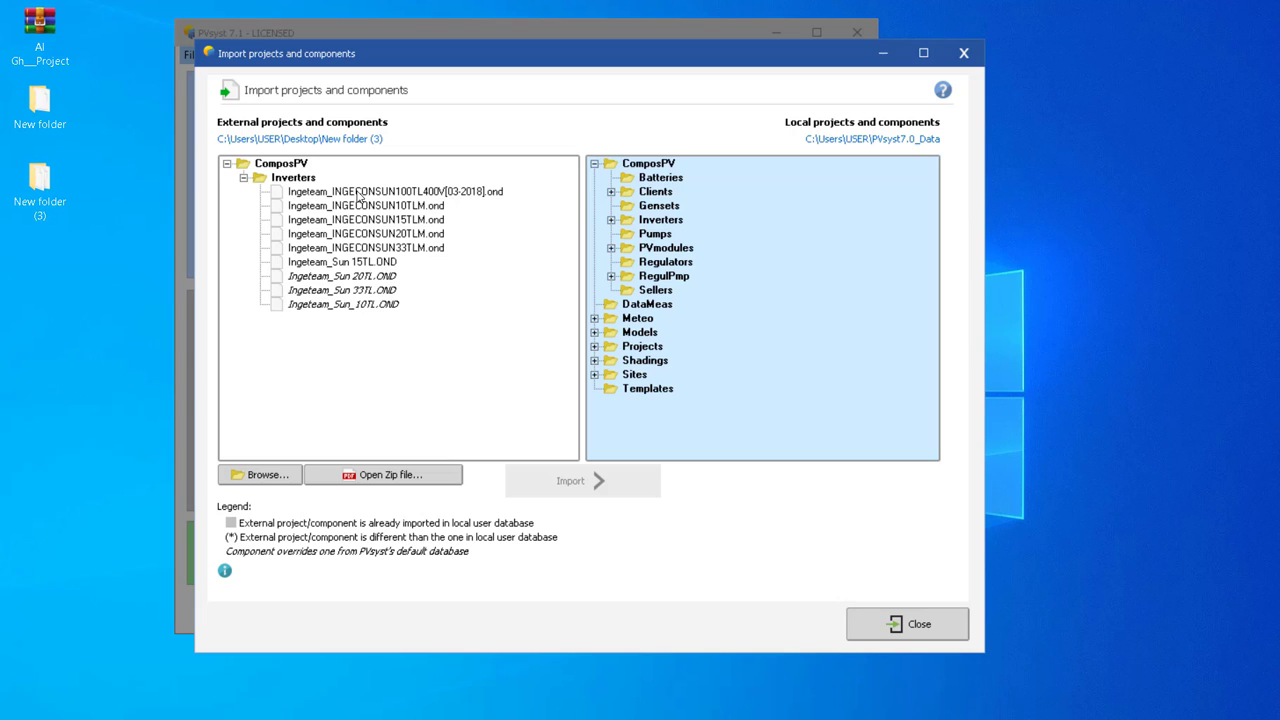
click(358, 193)
click(365, 236)
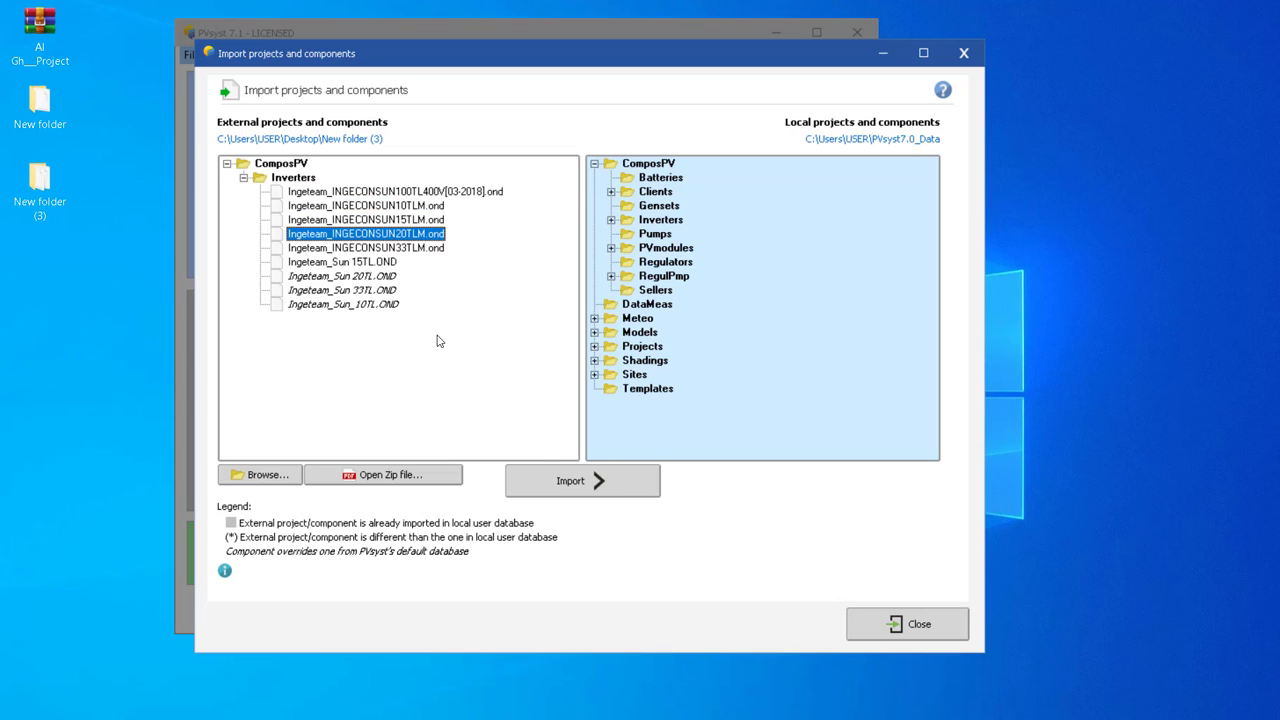
click(324, 193)
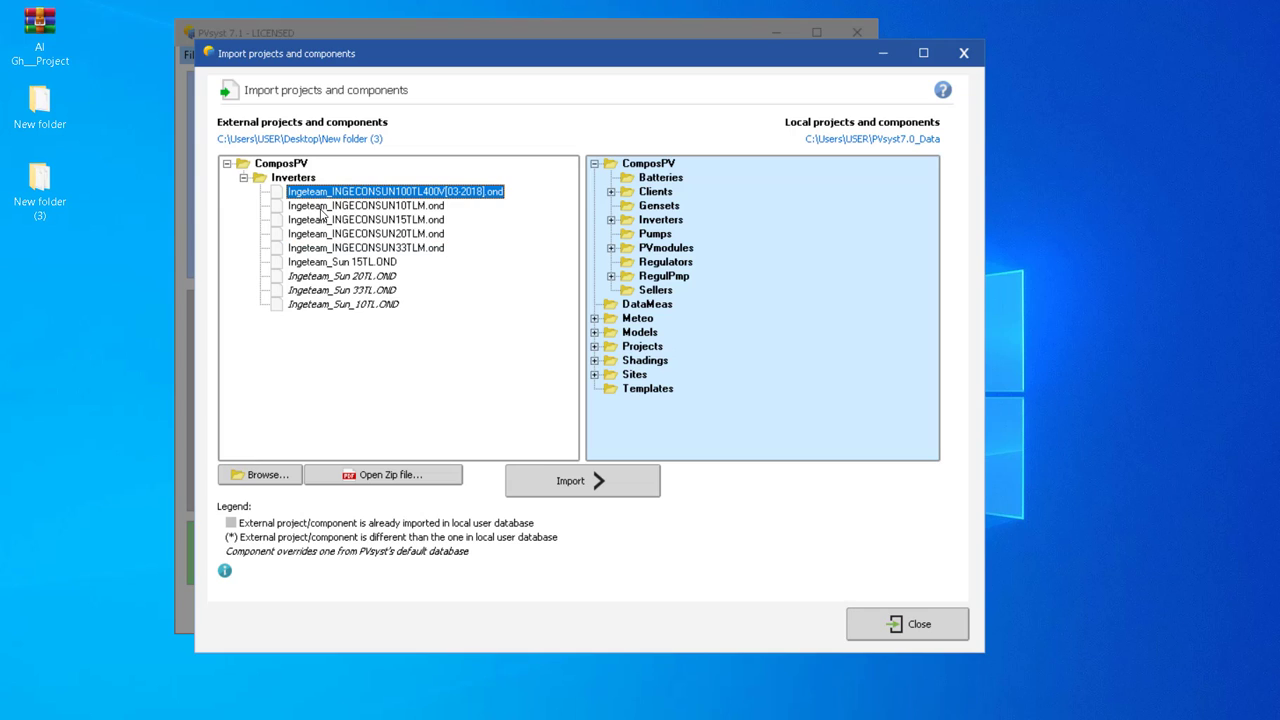
shift+click(333, 306)
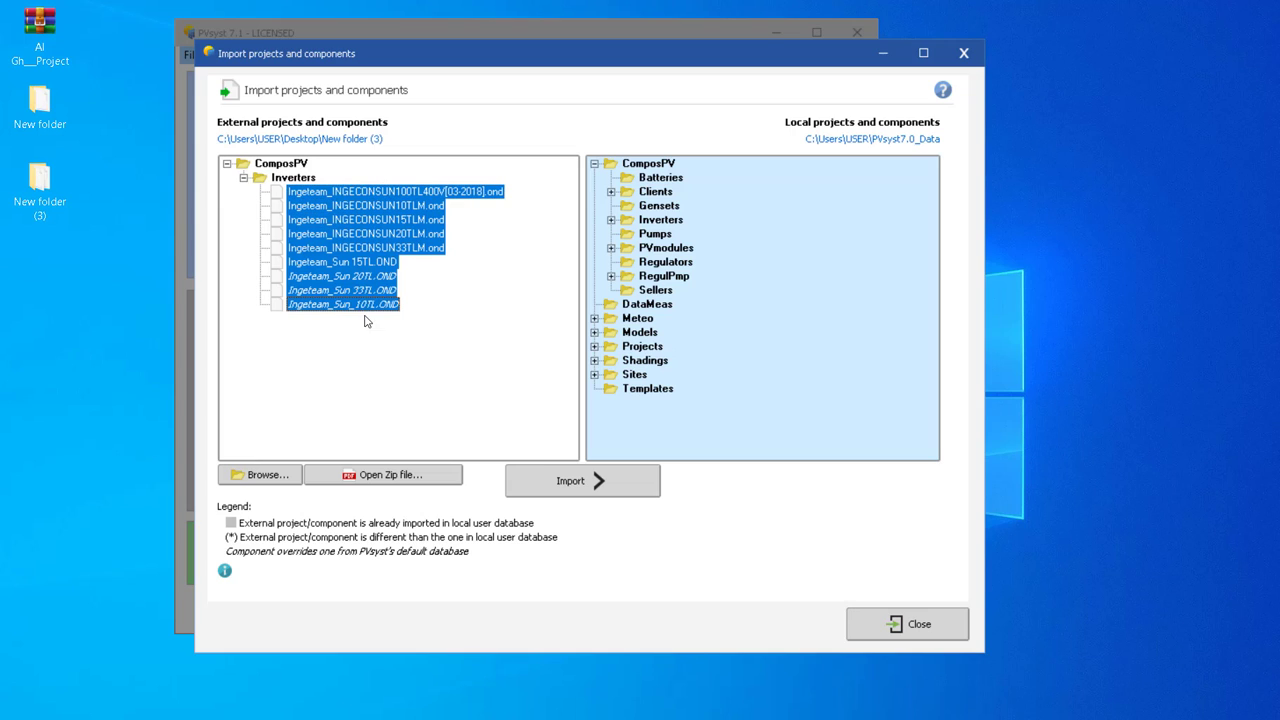
Import the selected inverters into the local database, overwriting already defined components for all files, and close the import window.
click(565, 481)
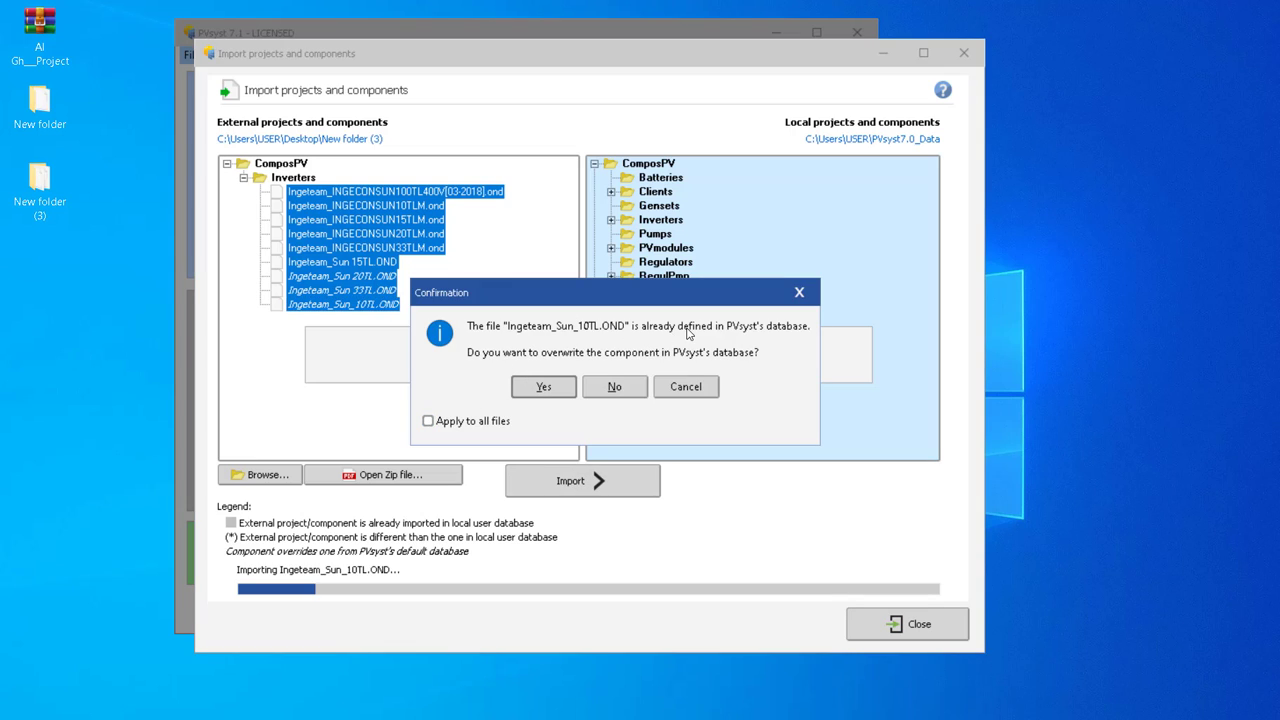
click(549, 396)
click(538, 398)
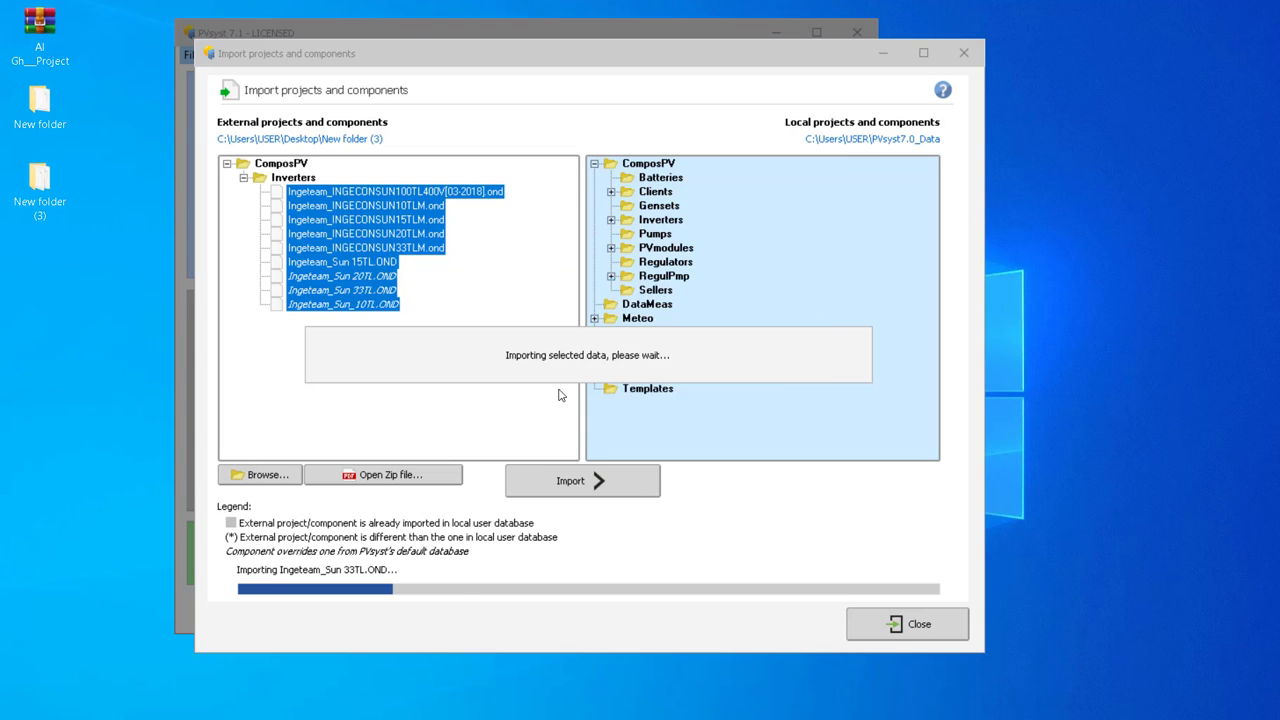
click(482, 421)
click(535, 392)
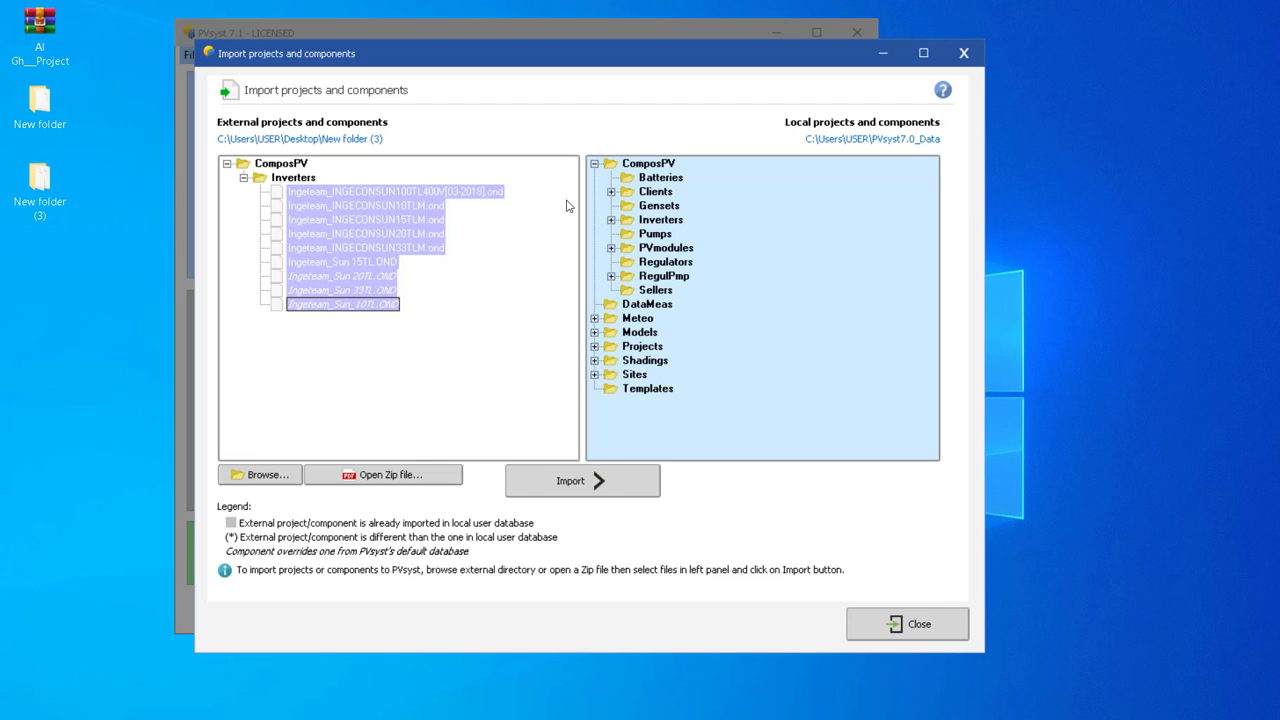
click(910, 612)
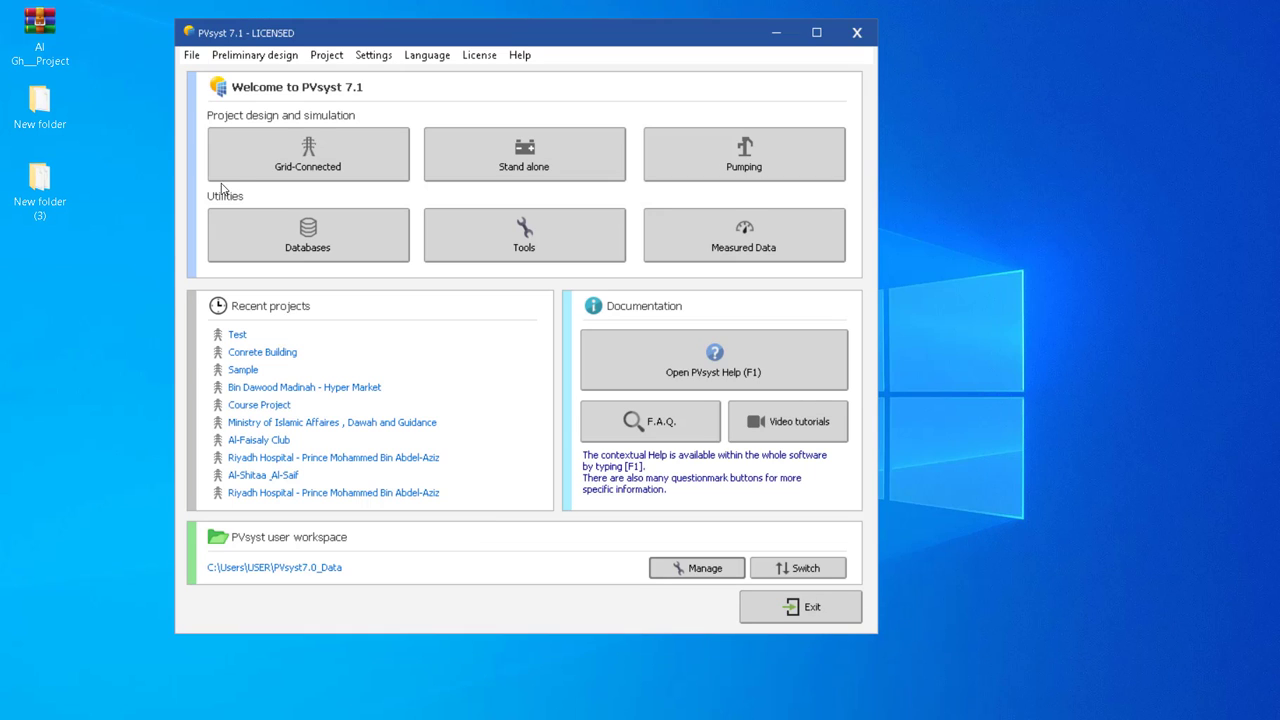
click(191, 56)
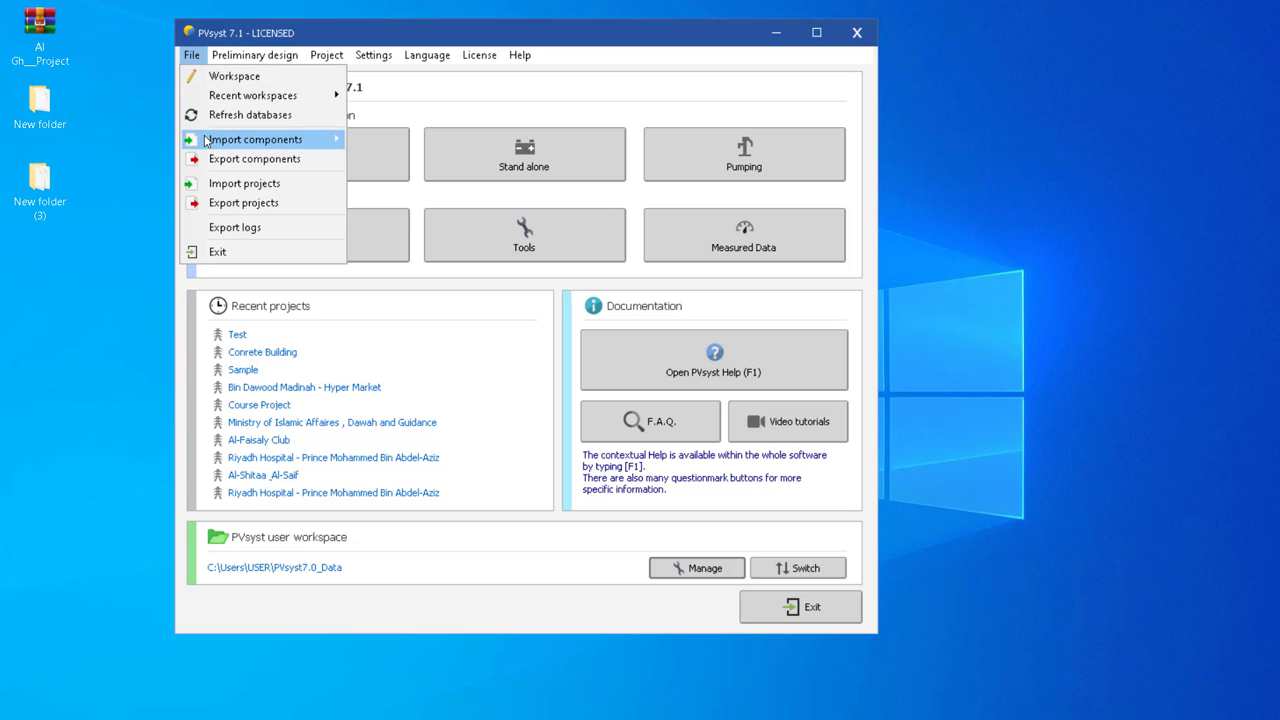
mouse_move(205, 140)
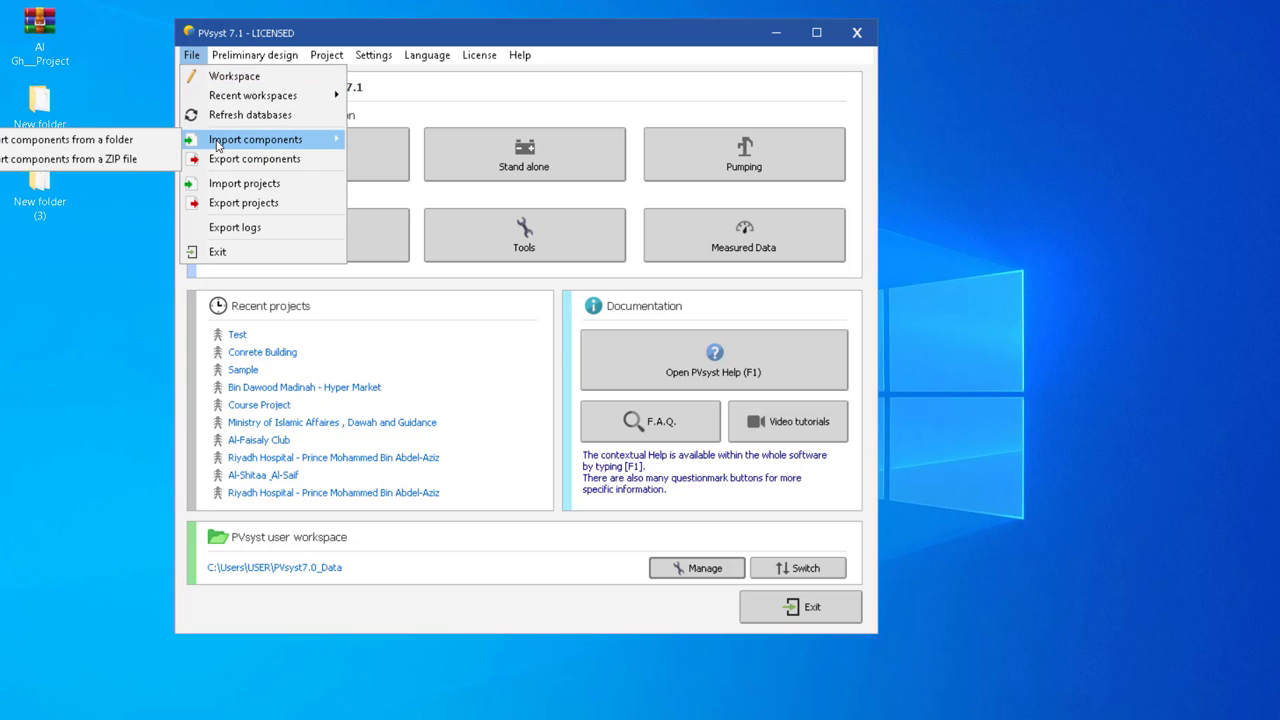
click(112, 249)
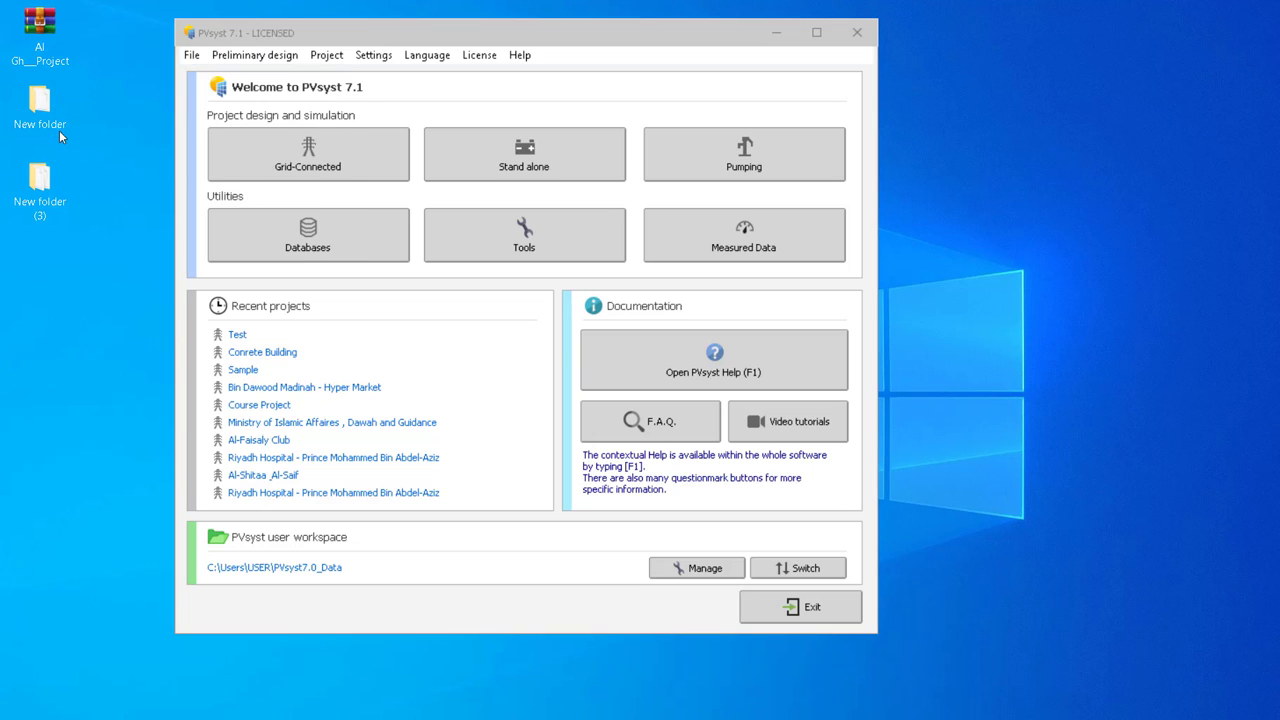
Start a component import from a folder, using New folder on the Desktop as the source.
click(191, 55)
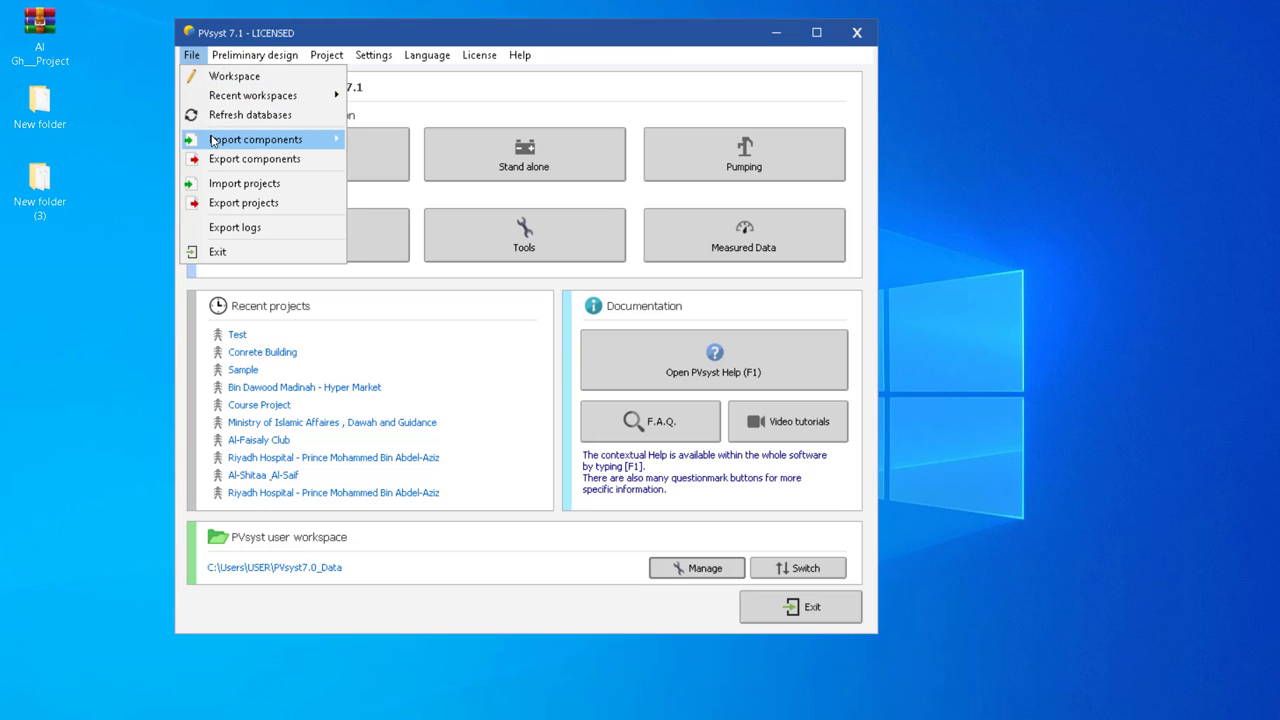
mouse_move(213, 140)
click(152, 140)
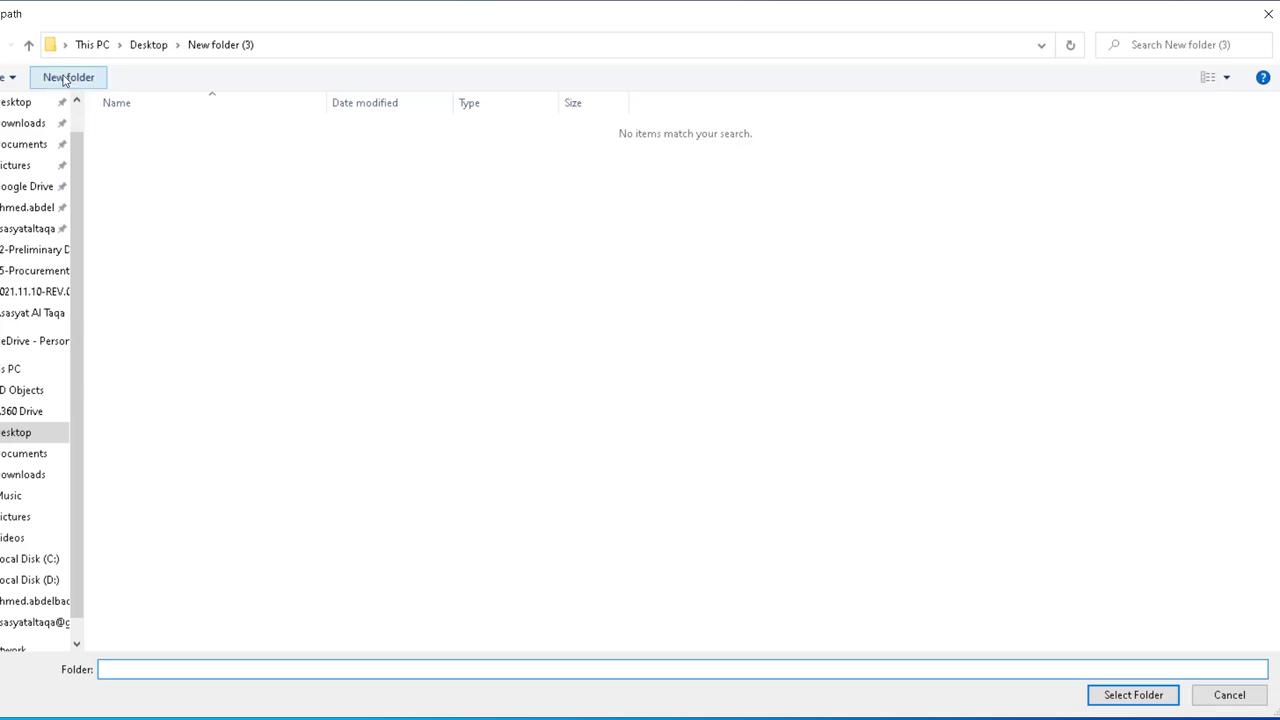
click(28, 44)
click(356, 162)
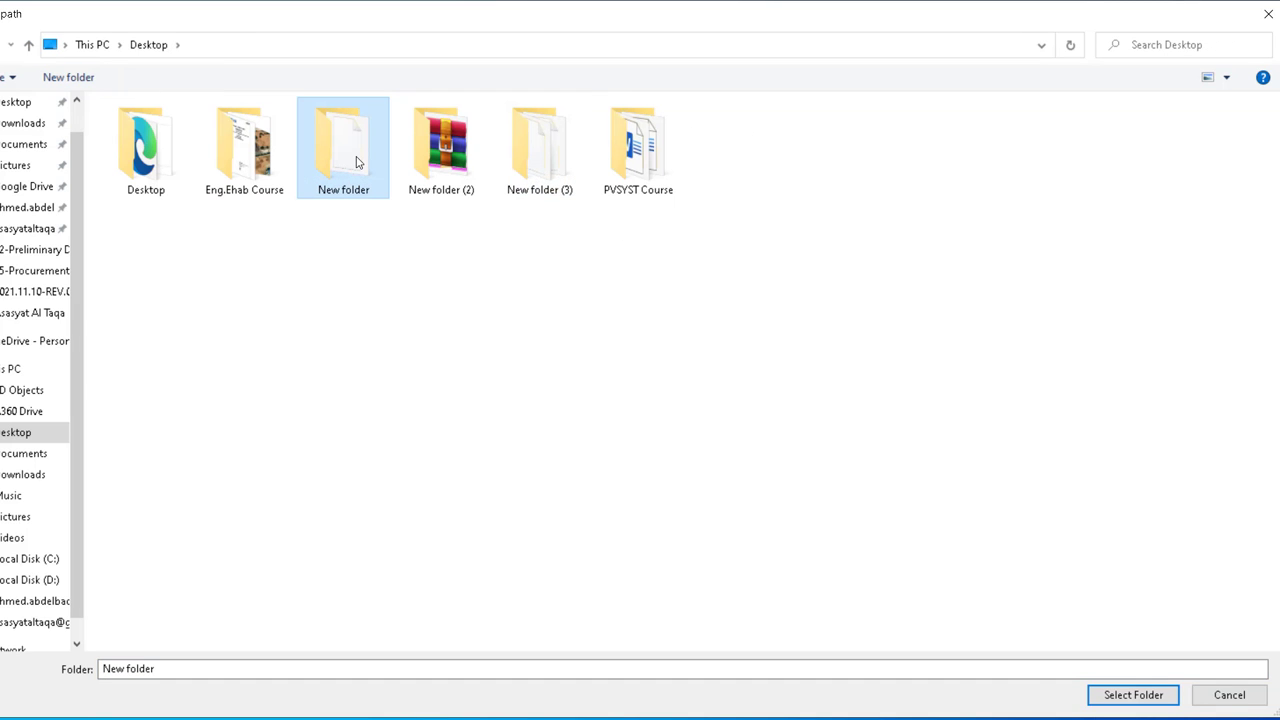
click(1100, 695)
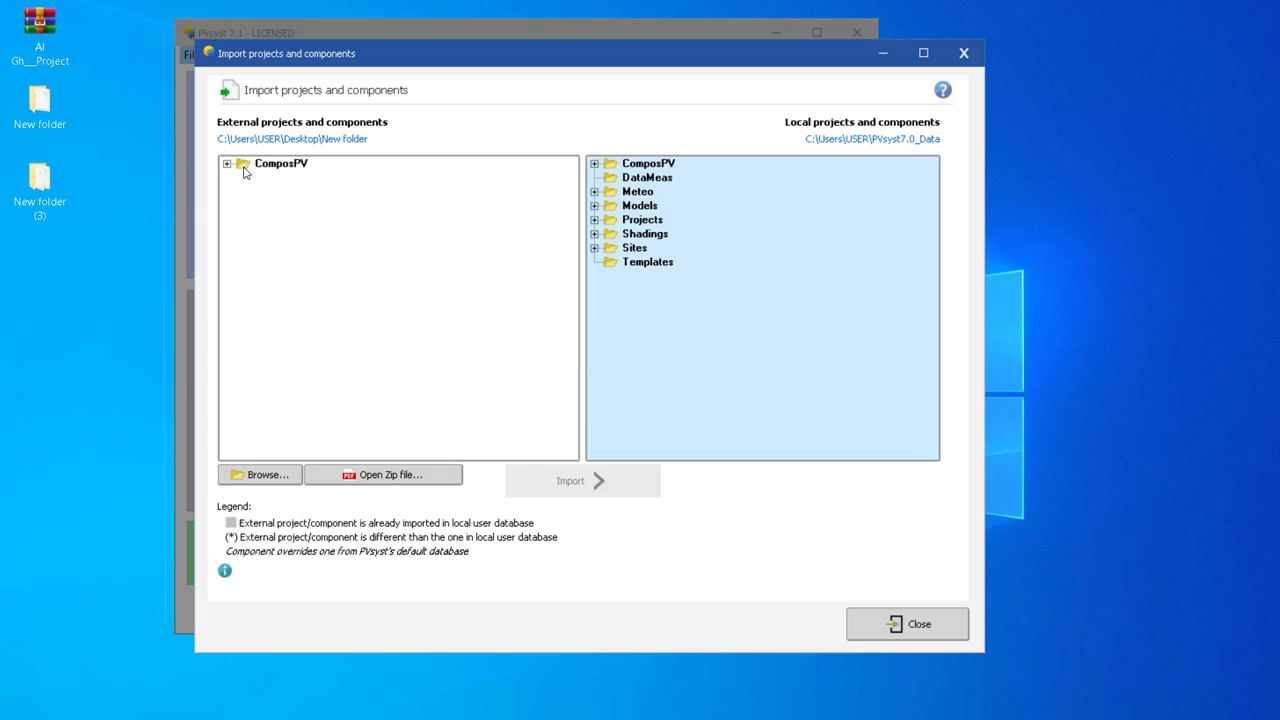
Import the JAM72S30-540-MR.PAN.pan module from the external ComposPV PVmodules folder into the local database and close the import window.
click(228, 163)
click(244, 177)
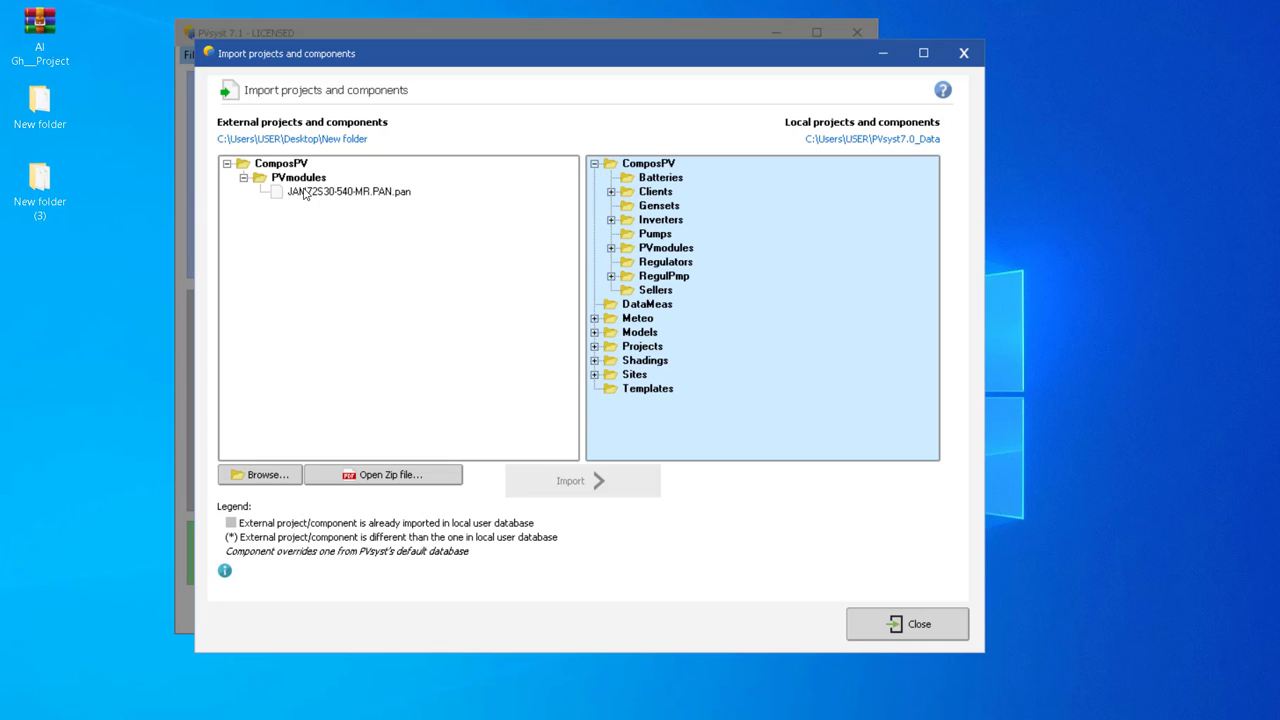
click(305, 193)
click(547, 483)
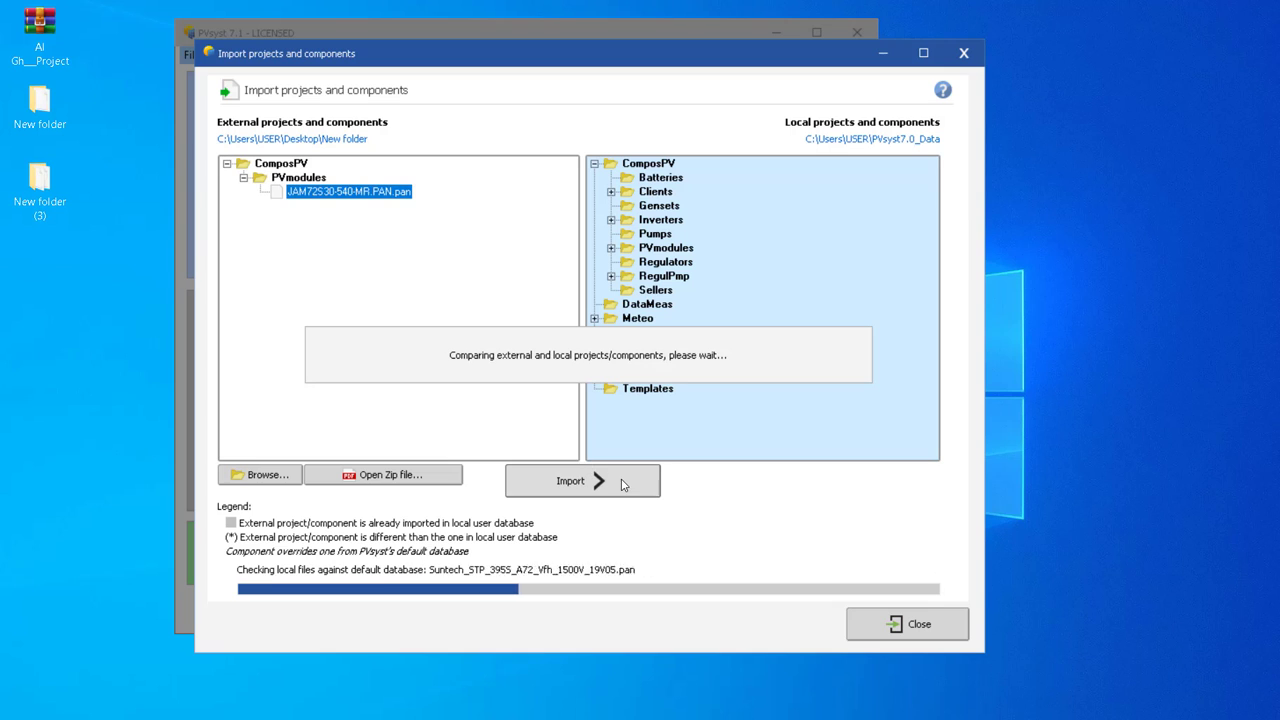
click(924, 632)
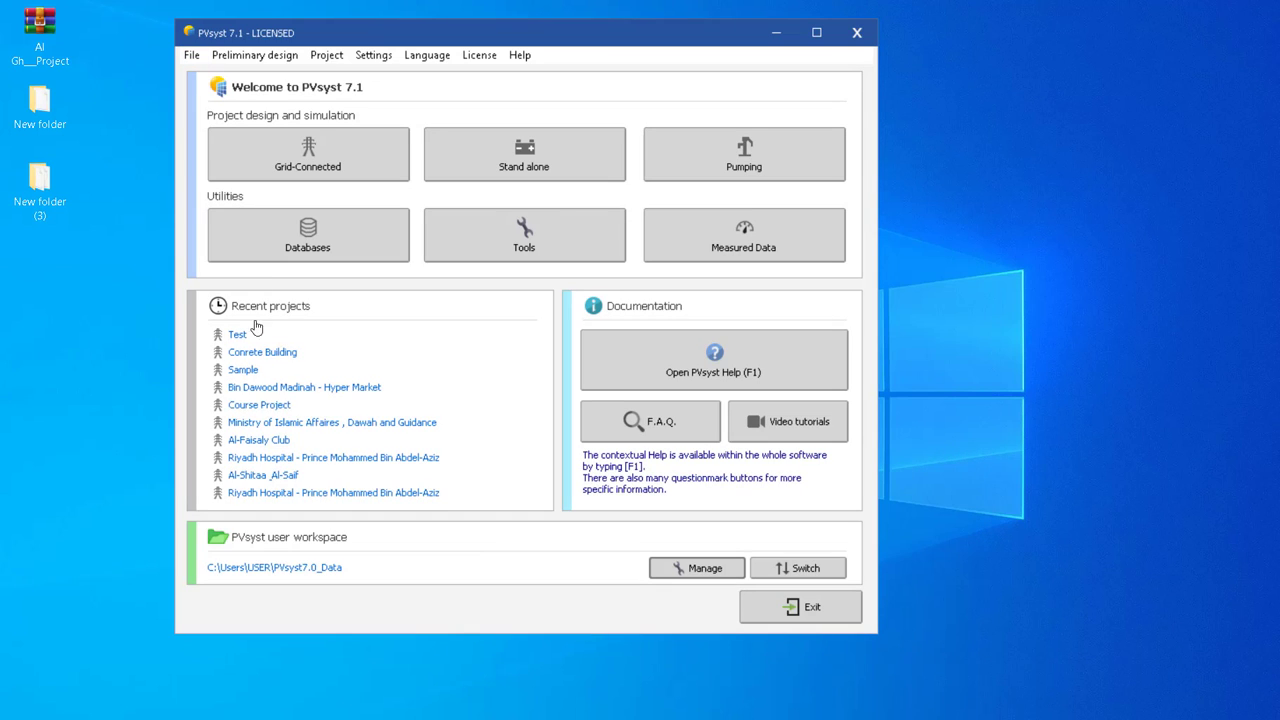
Look through the File, Preliminary design, Project, Settings, Language, License and Help commands of the start window.
click(190, 55)
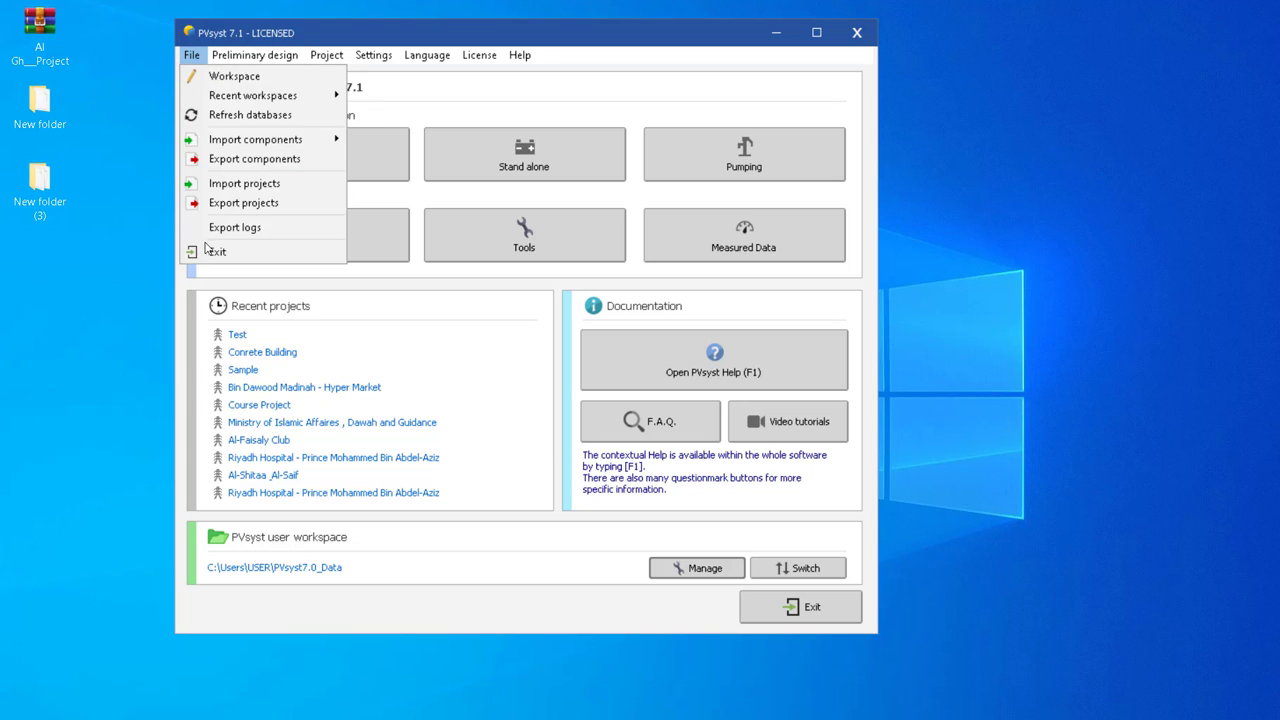
mouse_move(247, 60)
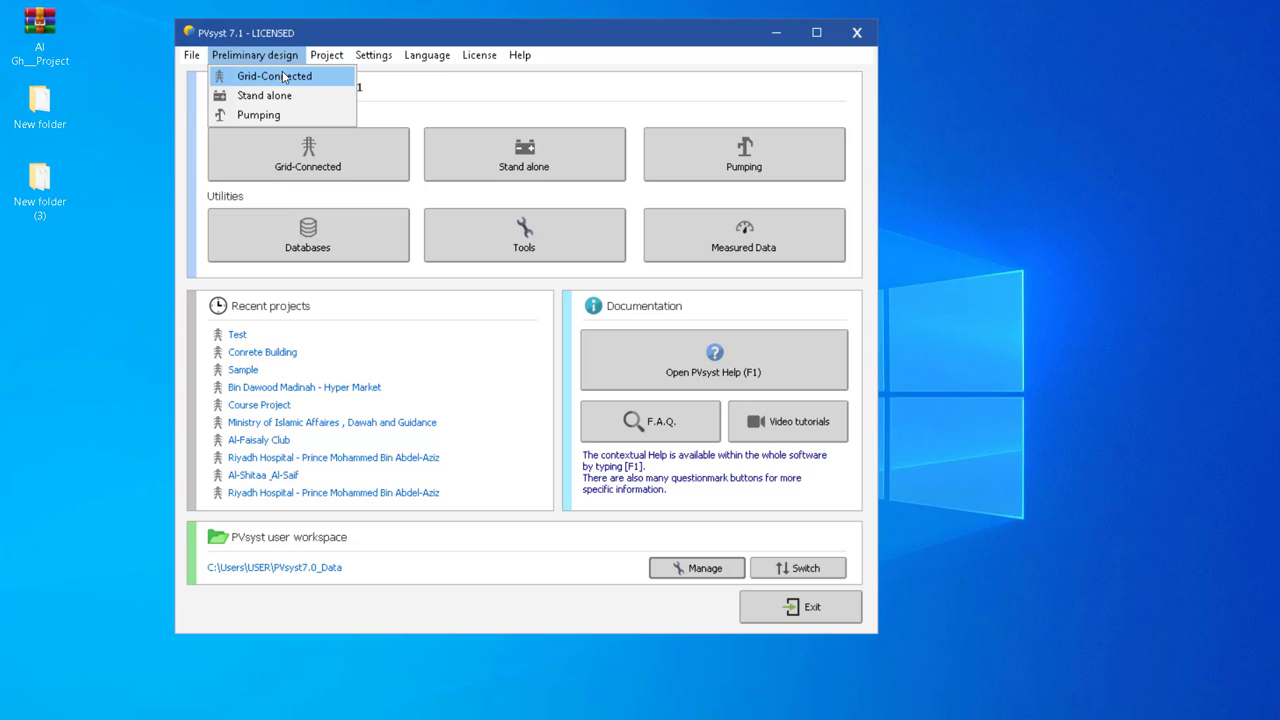
click(393, 97)
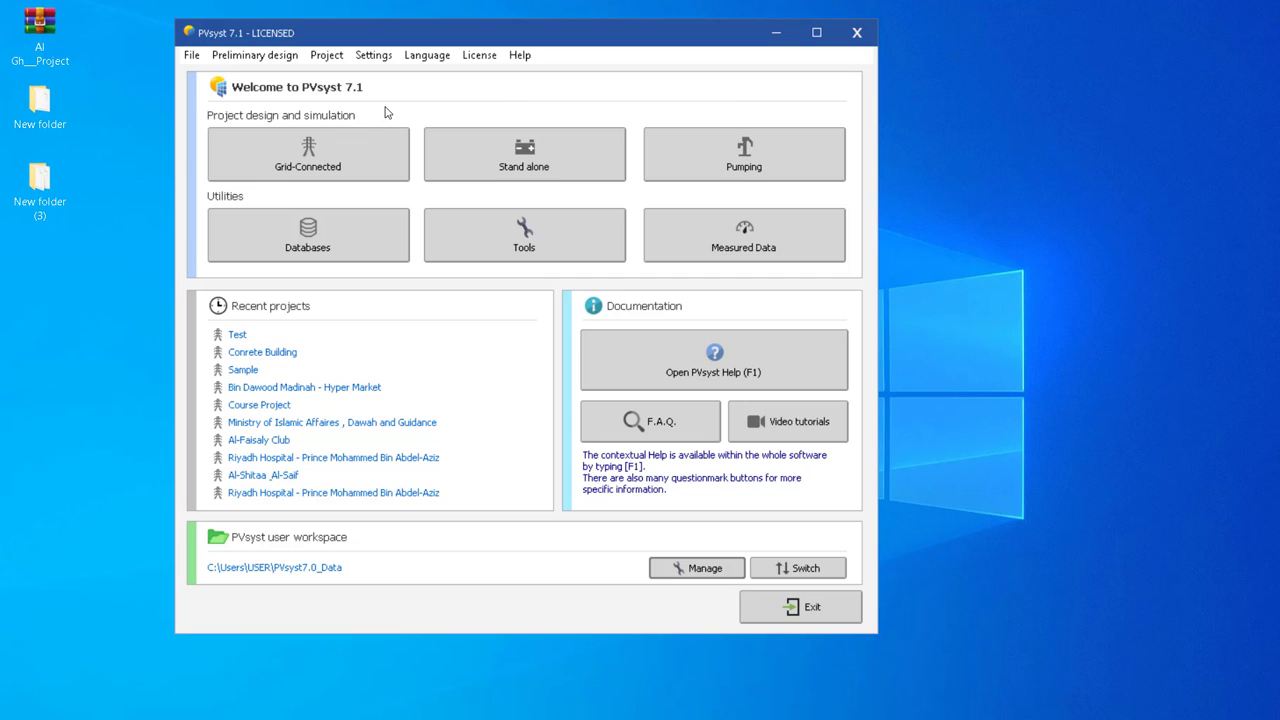
click(254, 58)
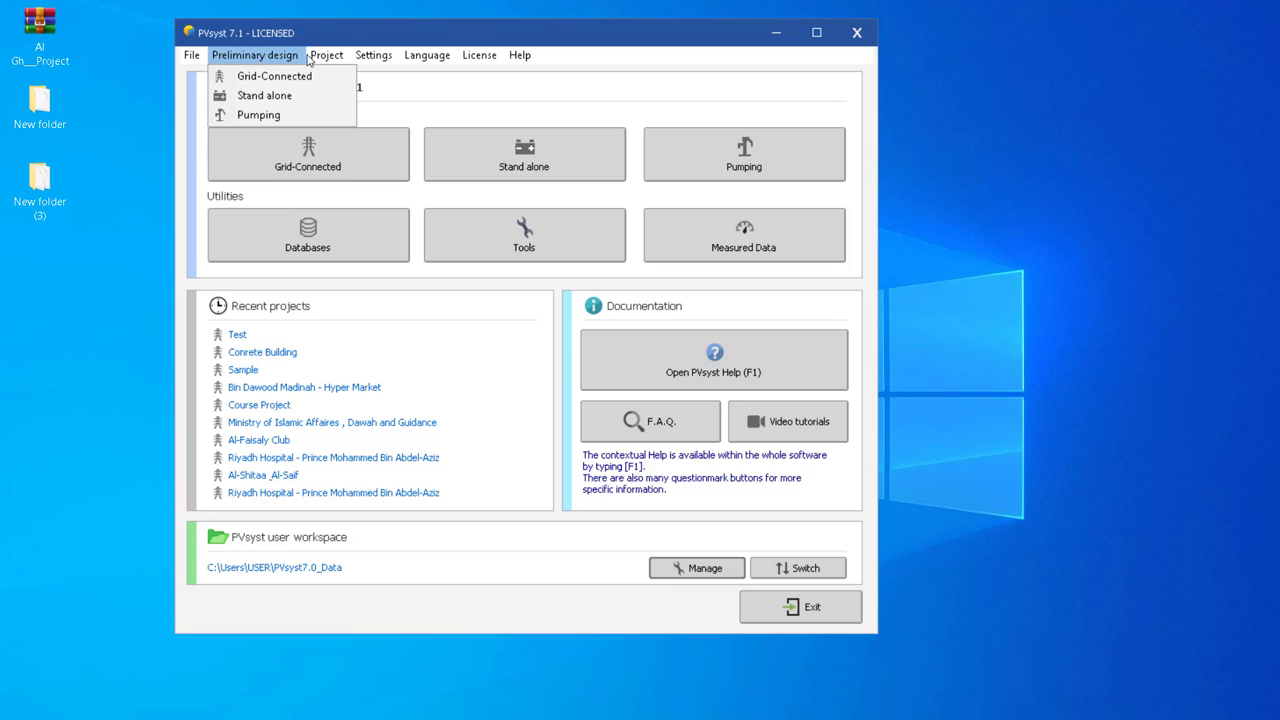
mouse_move(326, 58)
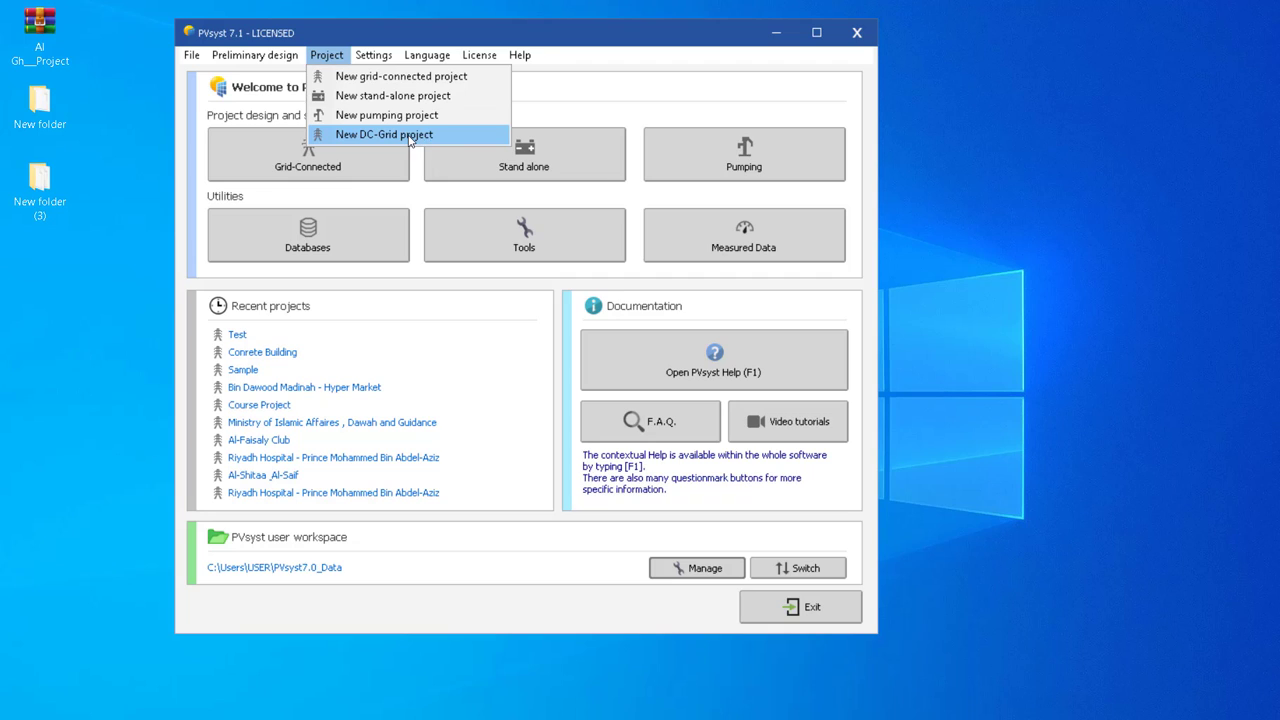
mouse_move(365, 56)
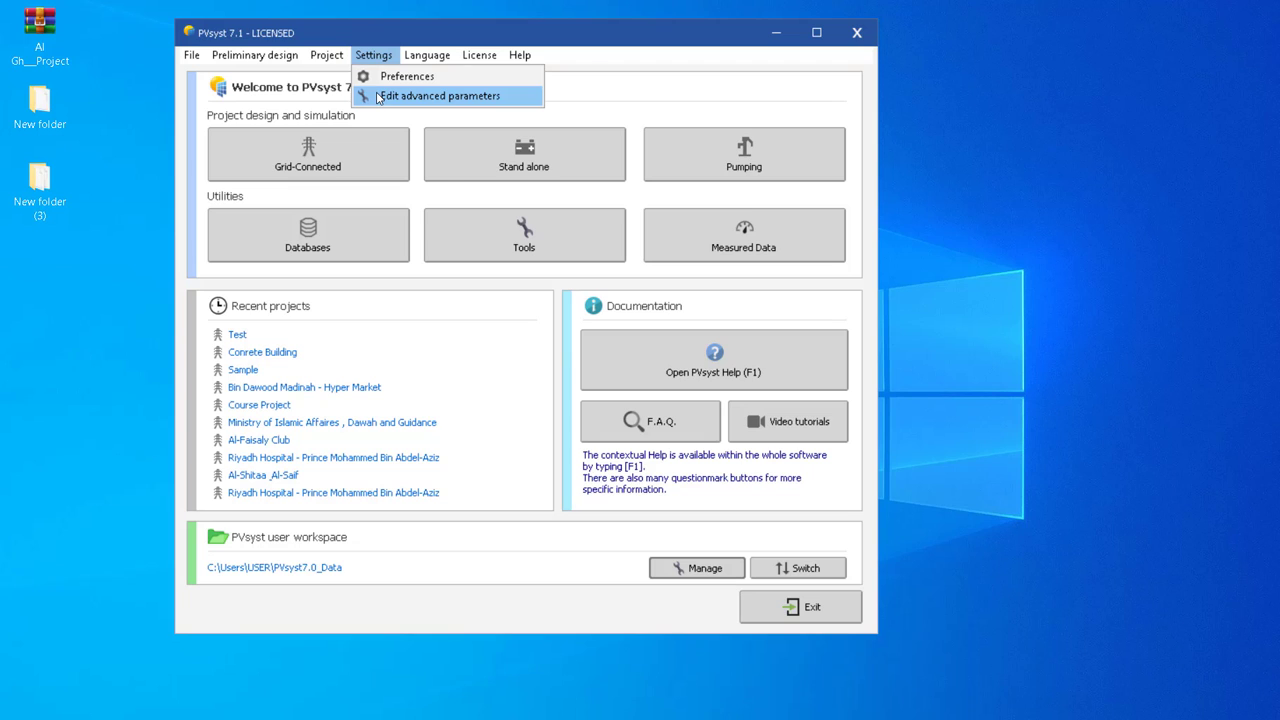
mouse_move(424, 58)
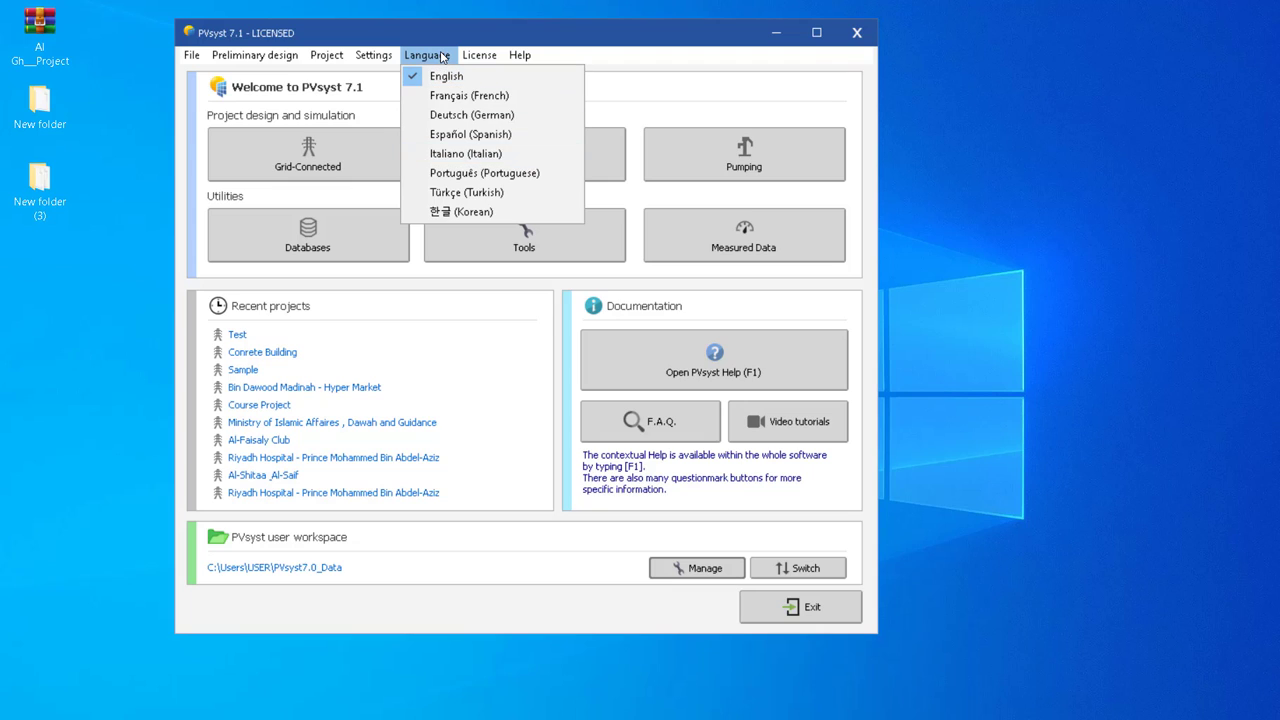
mouse_move(478, 55)
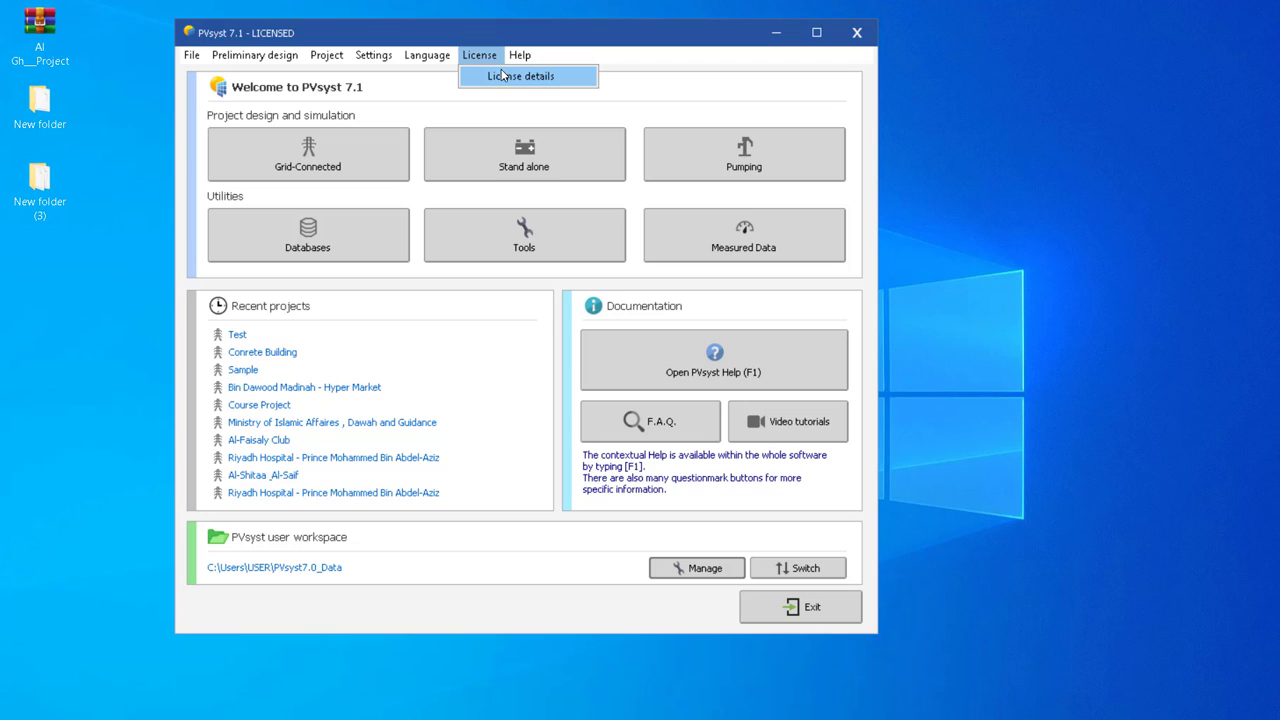
mouse_move(517, 57)
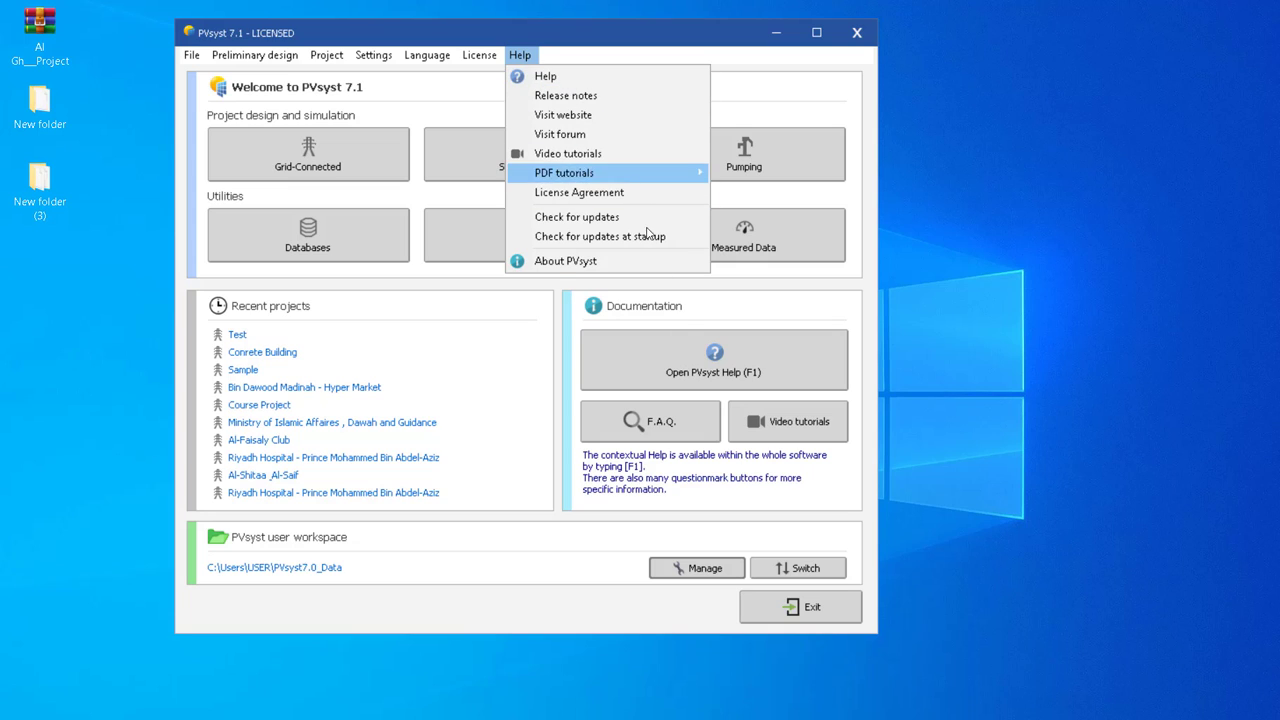
mouse_move(591, 174)
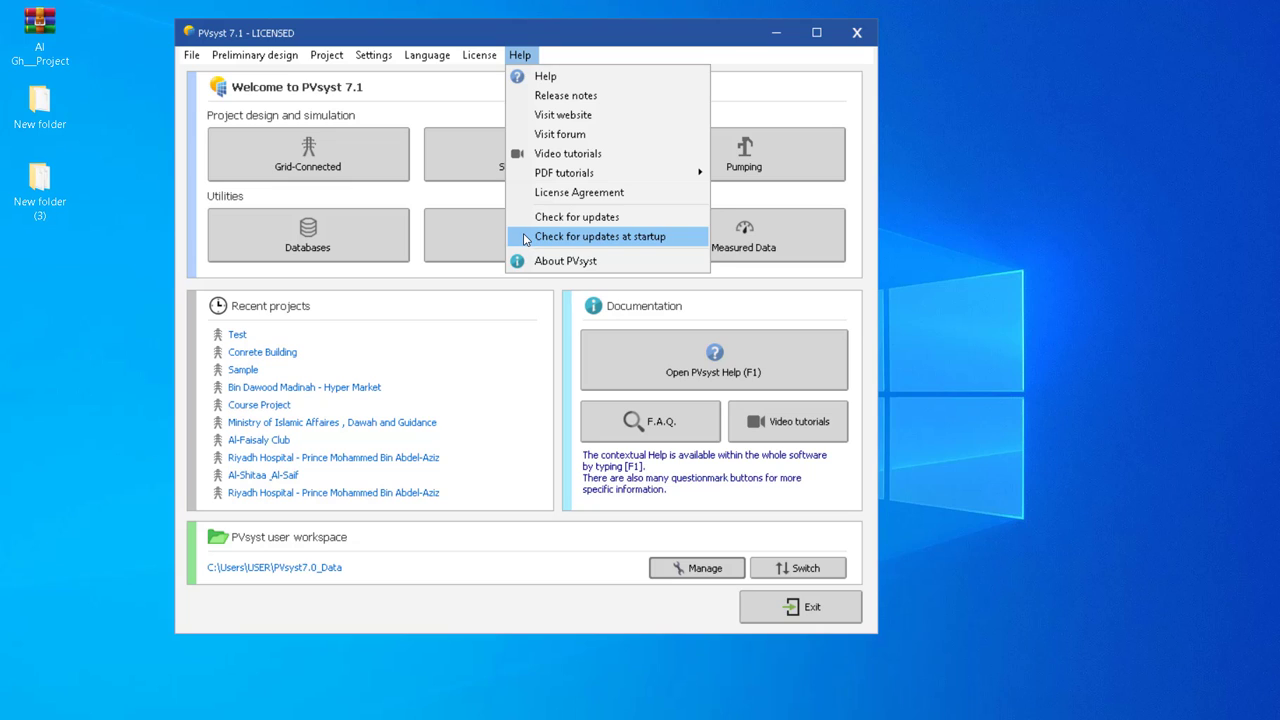
Turn on the automatic check for updates at startup and switch it off again.
click(525, 239)
click(518, 56)
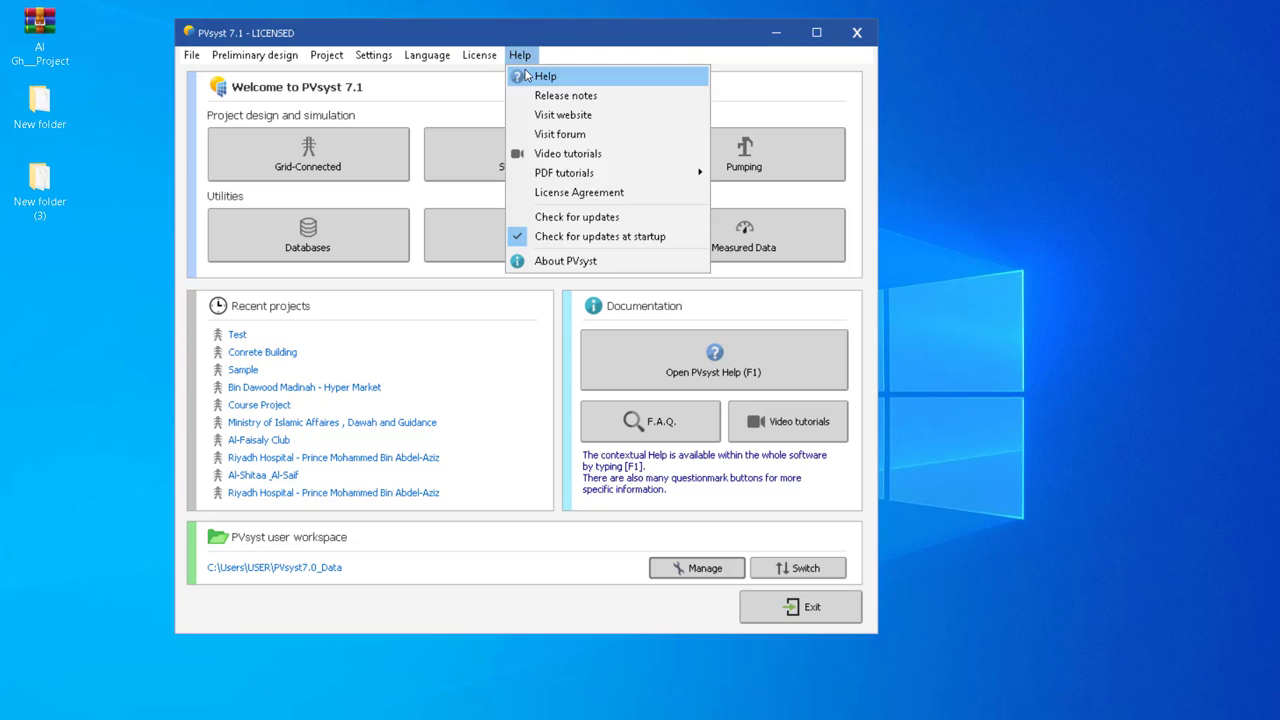
click(543, 238)
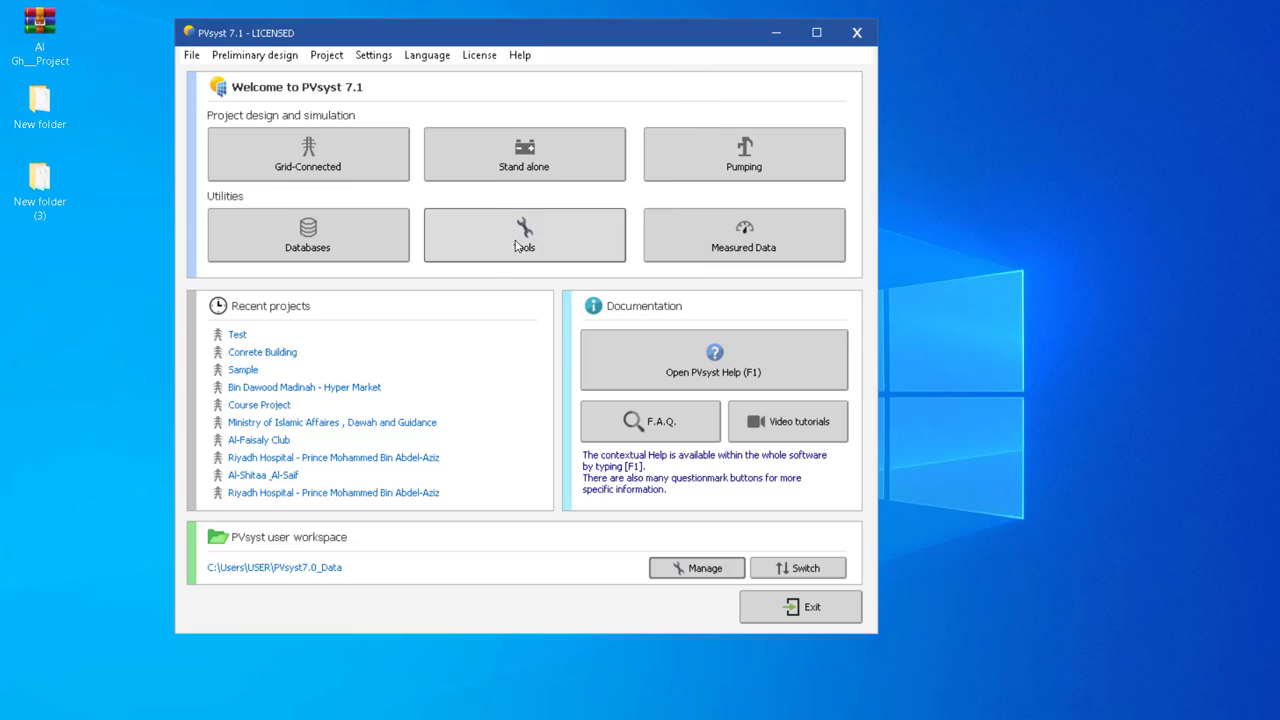
click(522, 56)
click(520, 56)
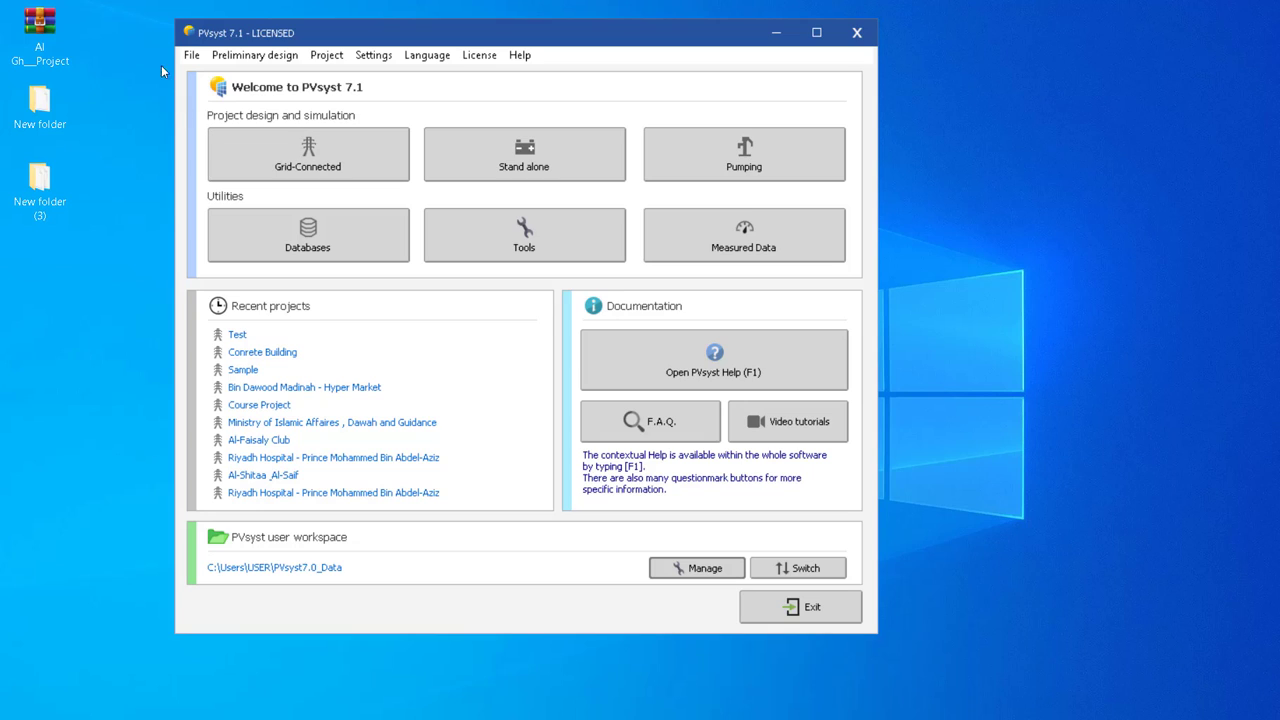
Open the system definition of the recent Test project and look through the Ingeteam inverter list for the imported inverters.
click(237, 338)
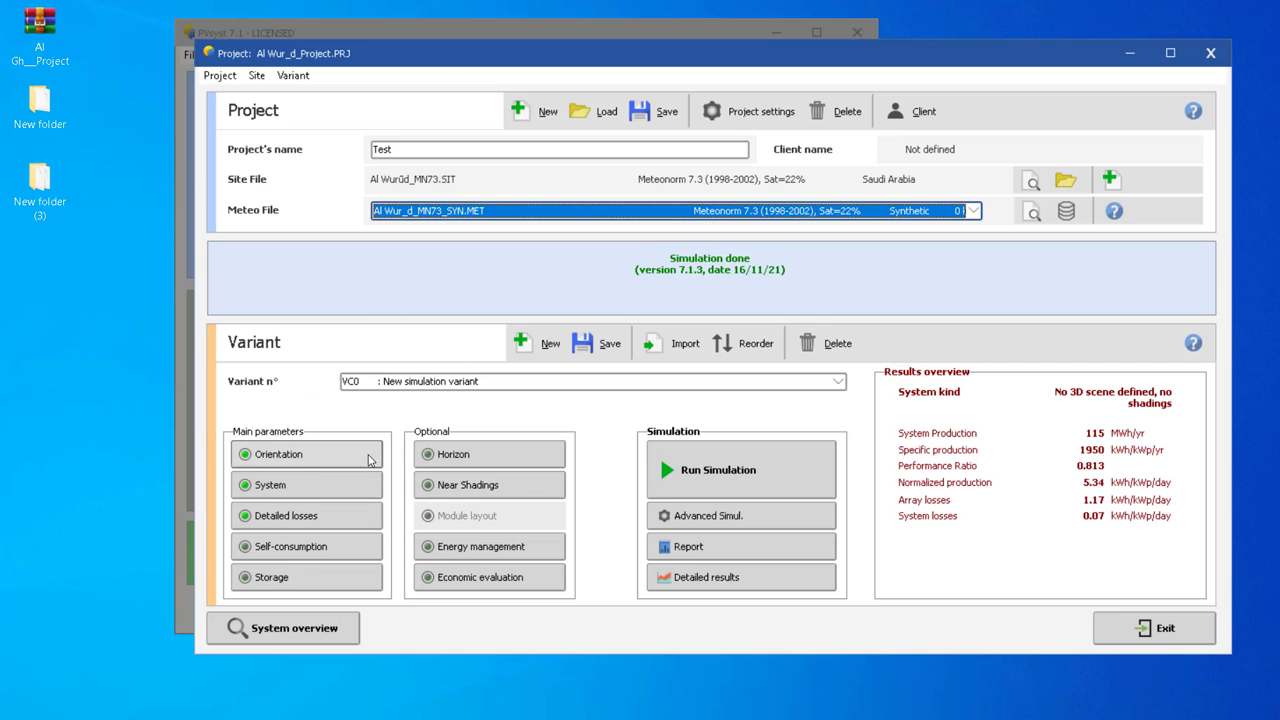
click(309, 484)
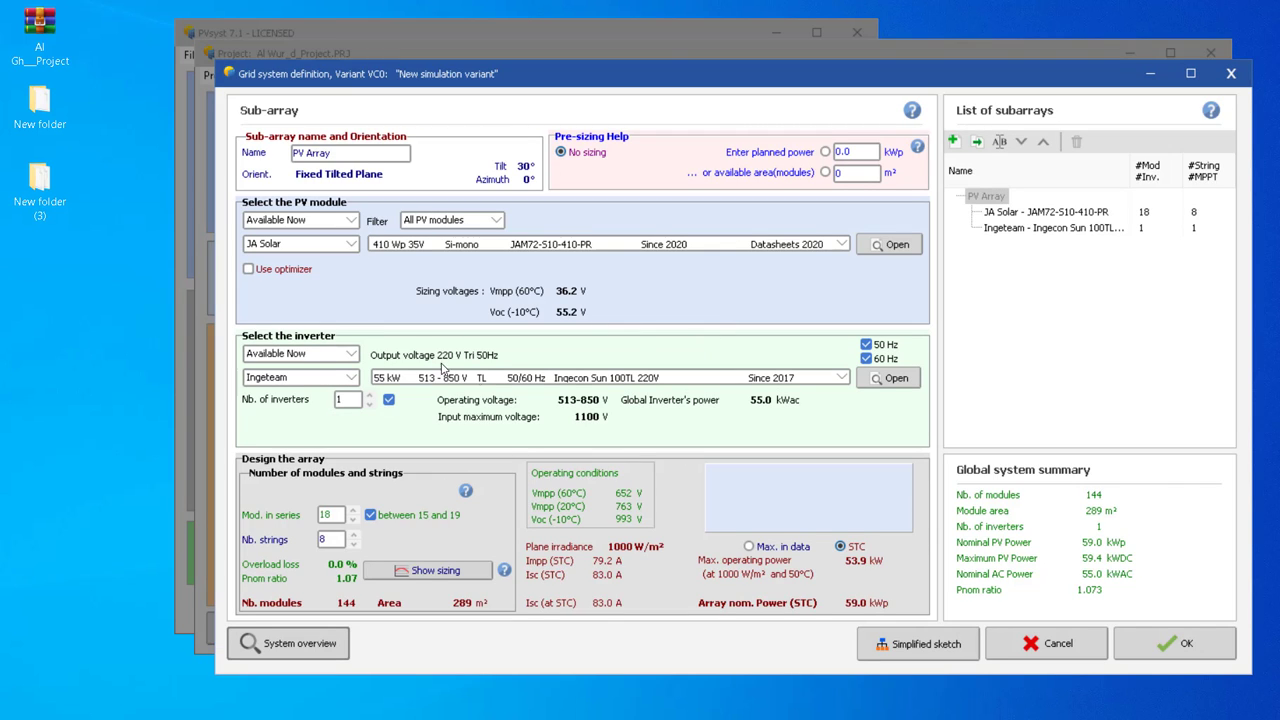
click(840, 378)
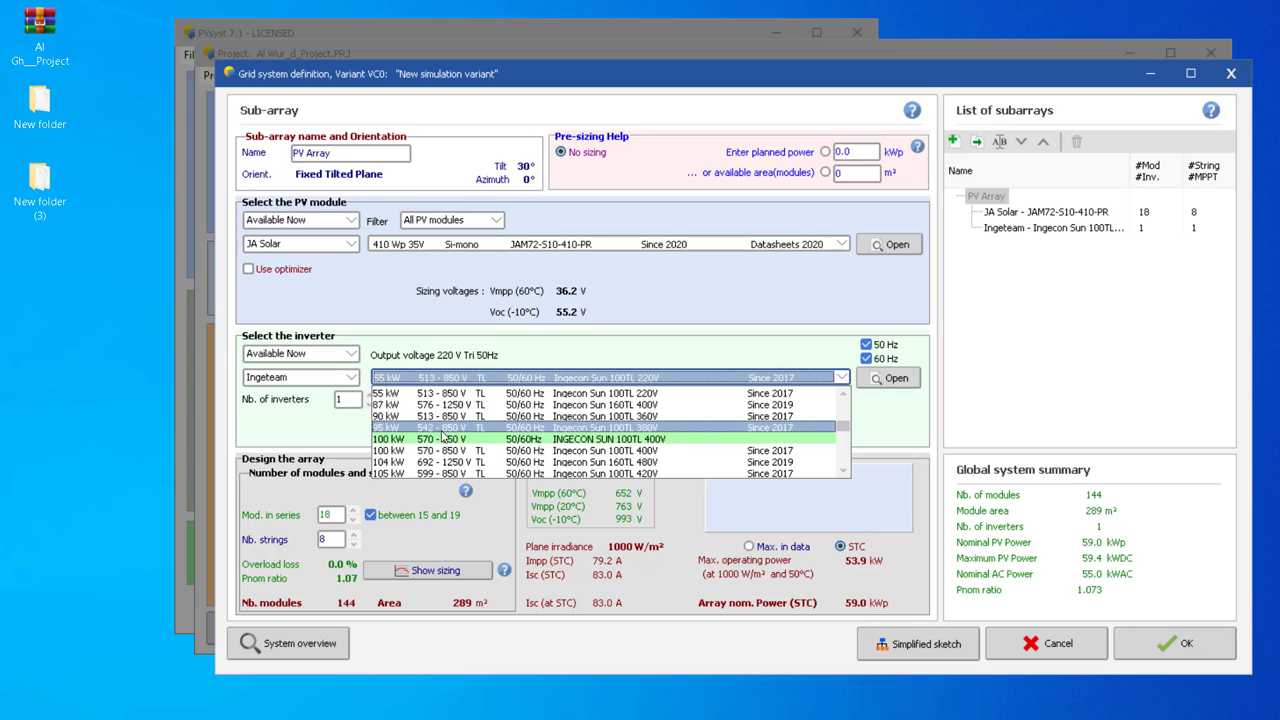
scroll(452, 432, down, 2)
scroll(452, 432, up, 2)
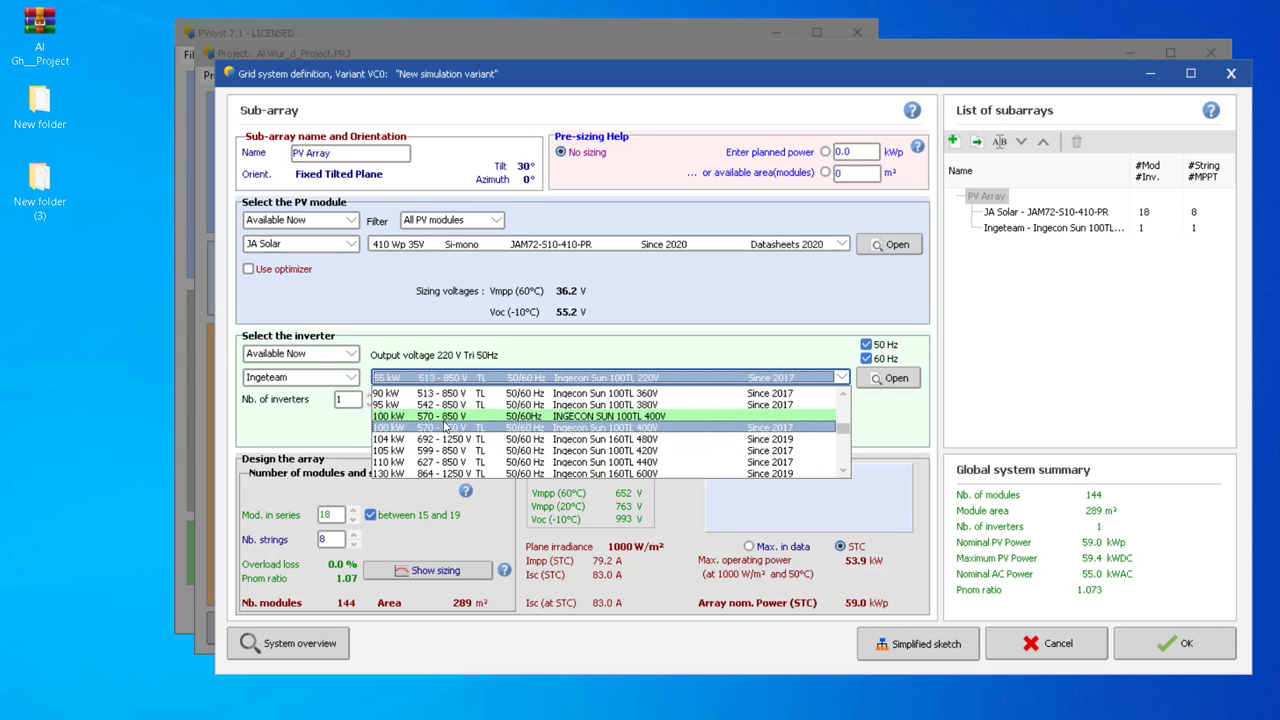
scroll(436, 415, up, 10)
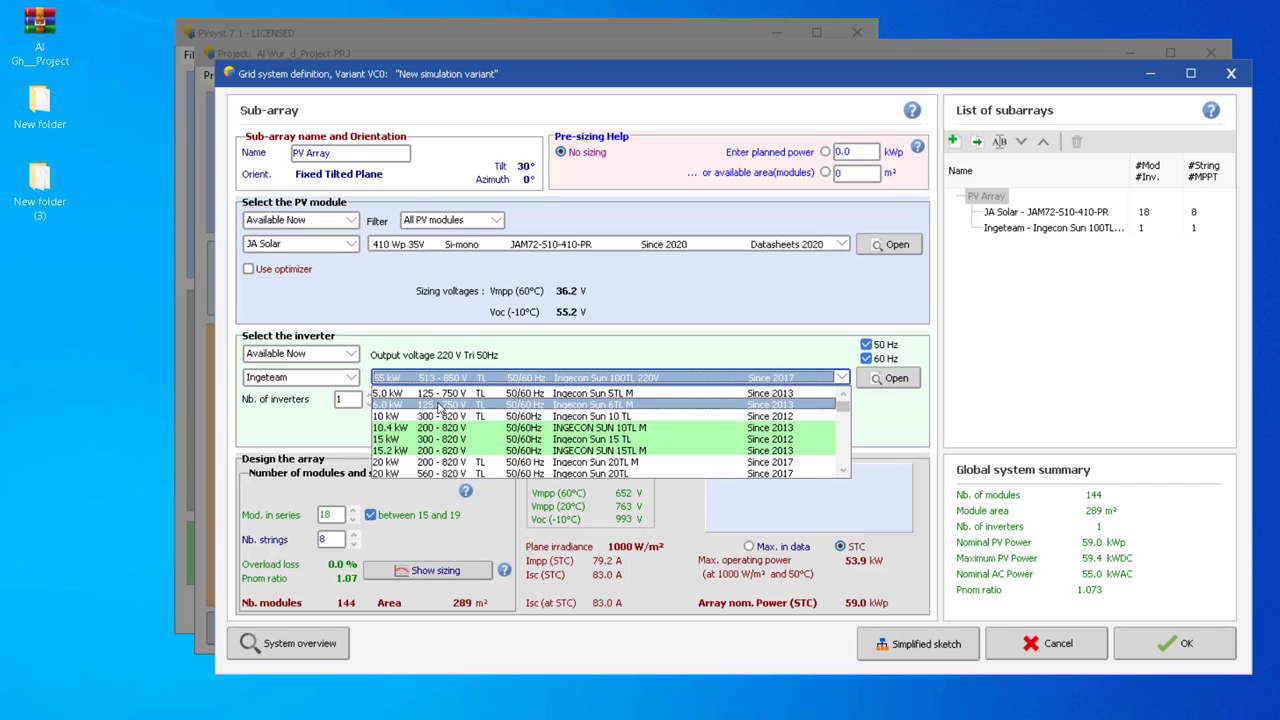
scroll(443, 415, down, 10)
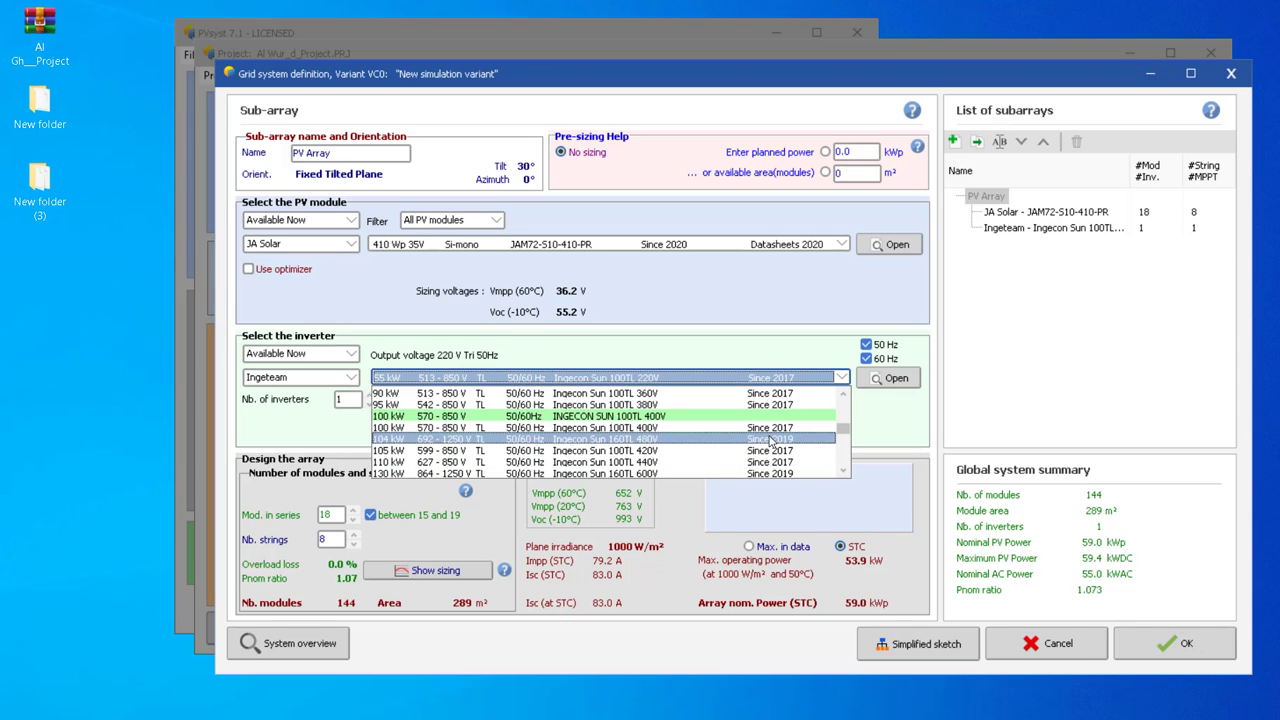
click(847, 378)
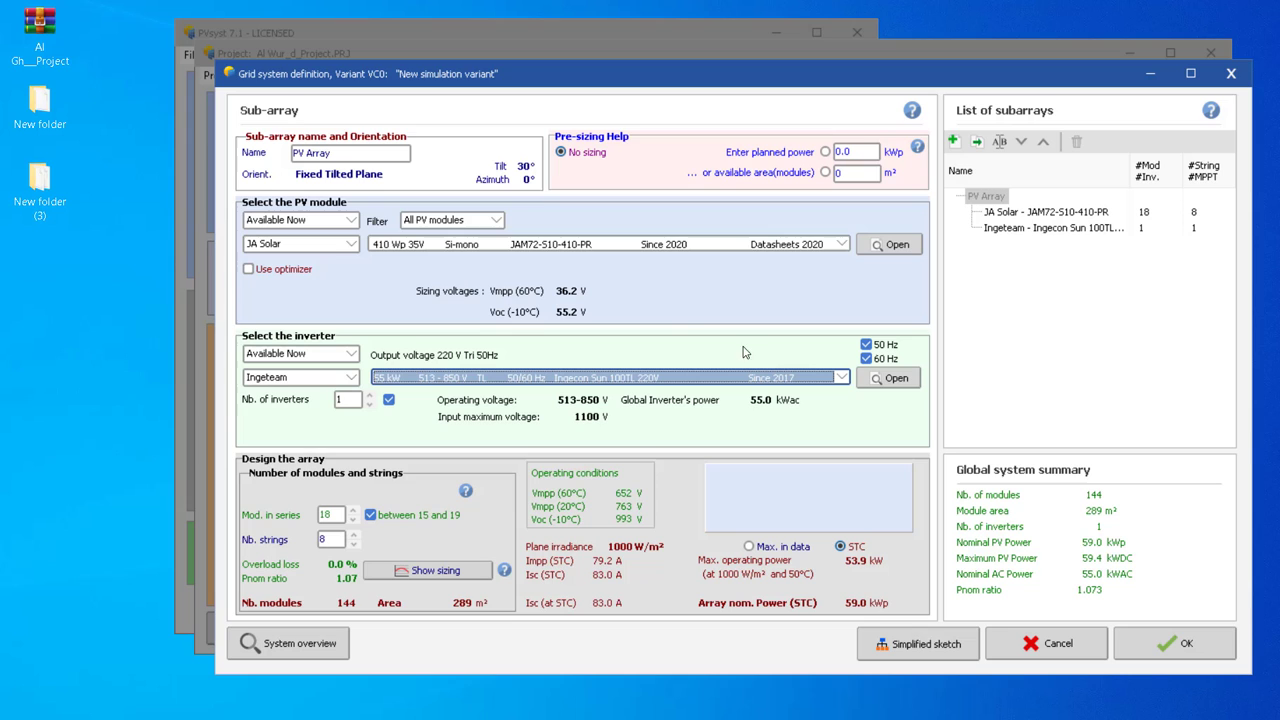
Check the JA Solar module list for the imported JAM72S30-540/MR module, keep the current selection and close the project.
click(840, 244)
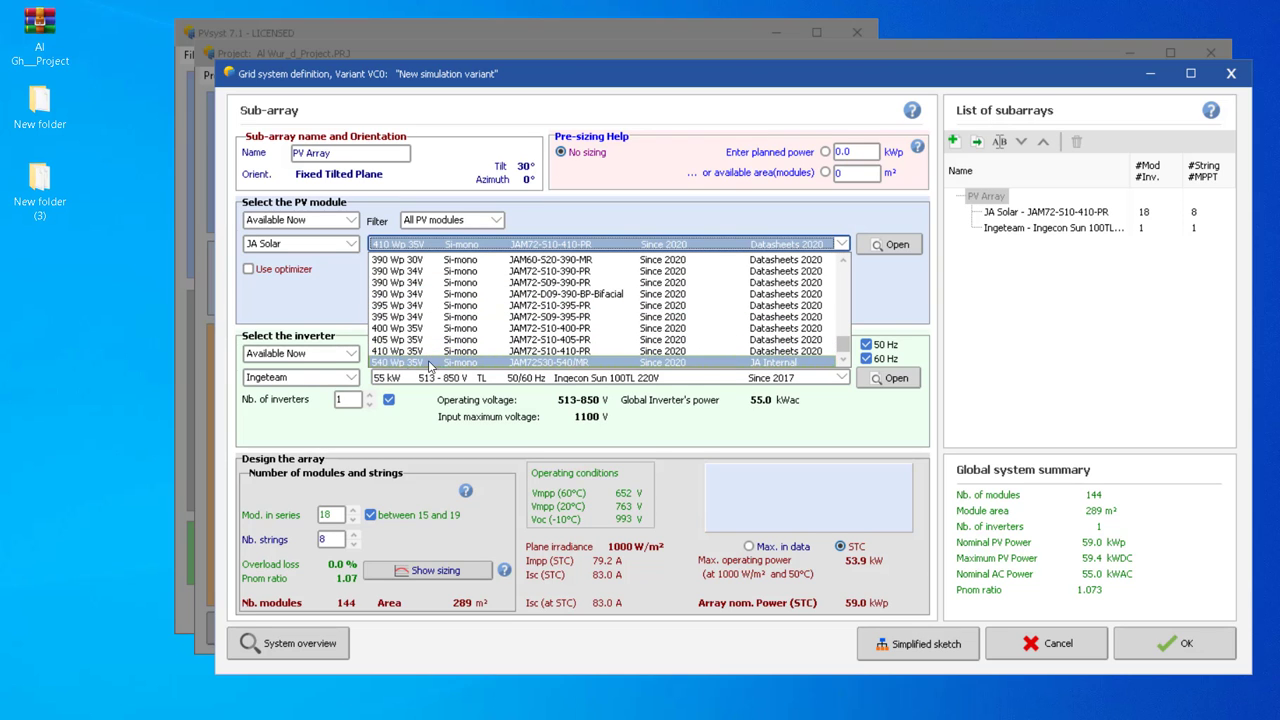
click(591, 246)
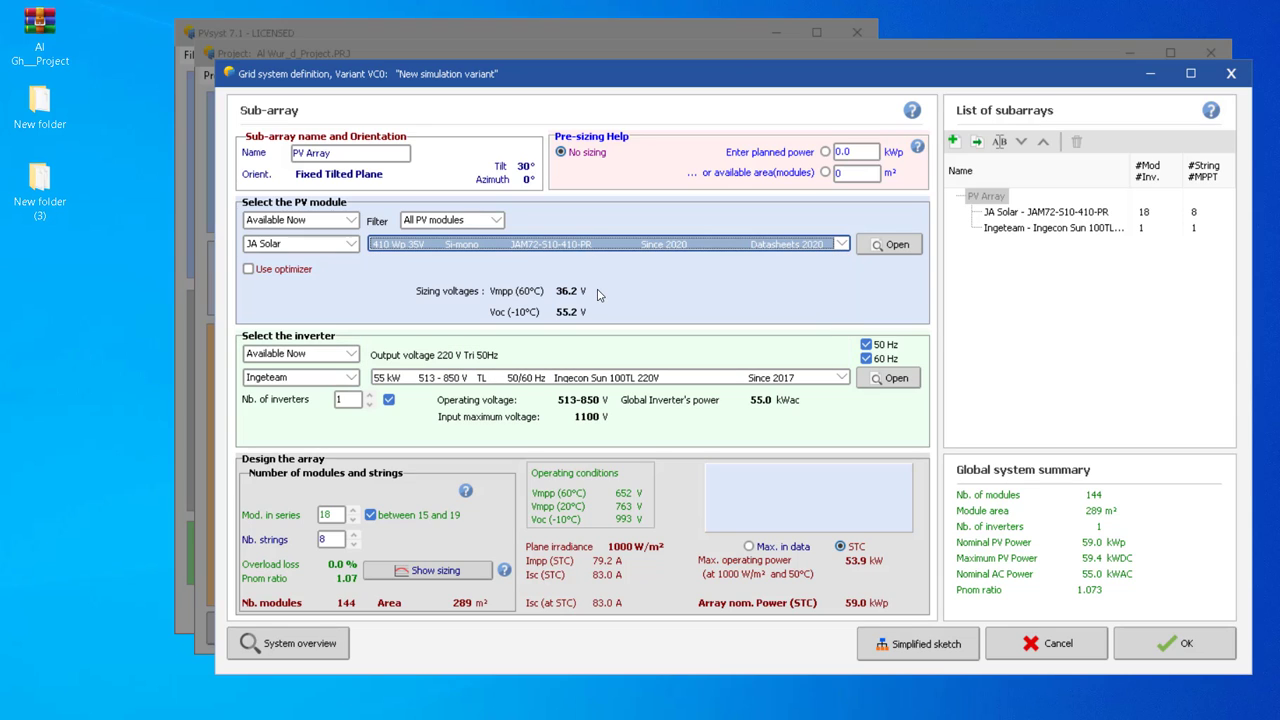
click(1162, 648)
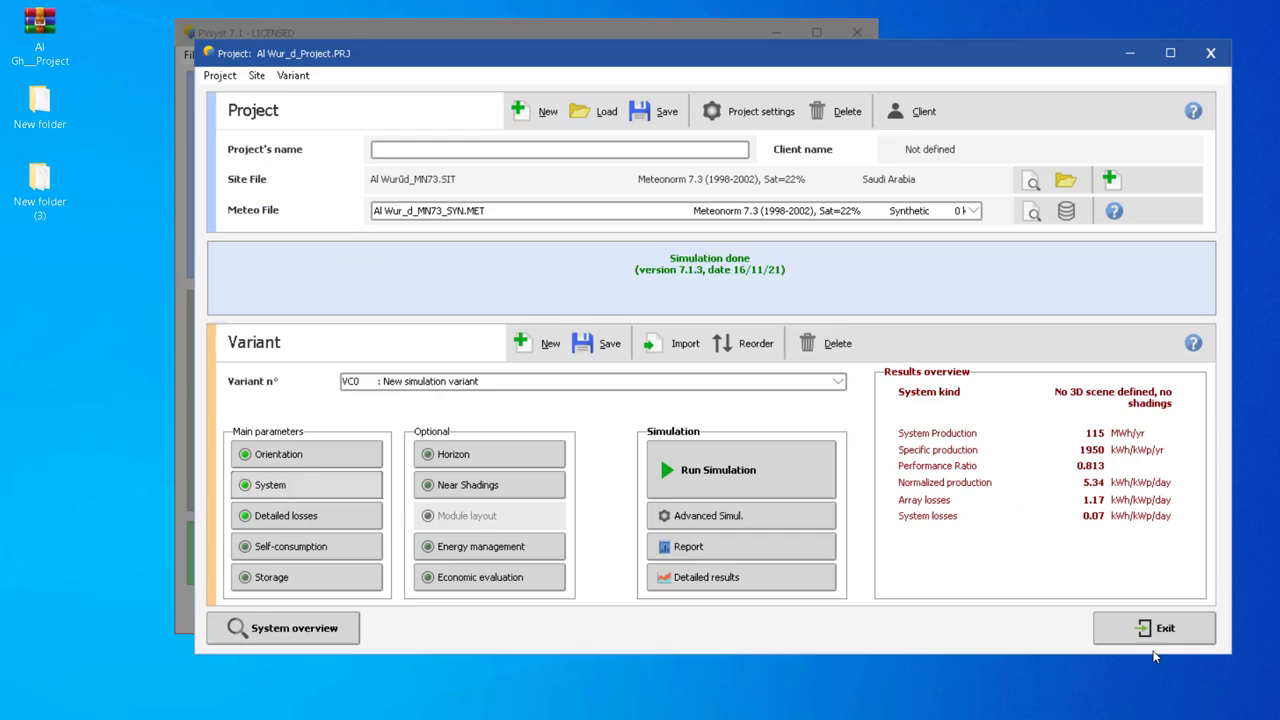
click(1208, 54)
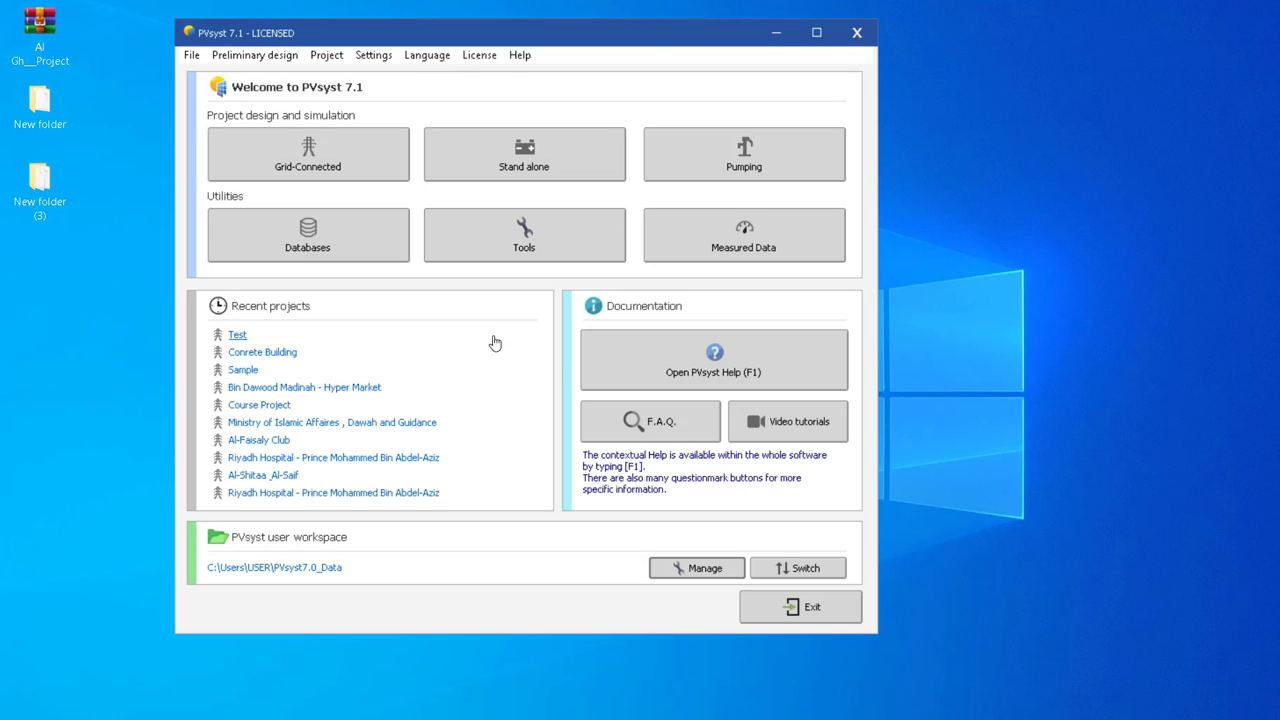